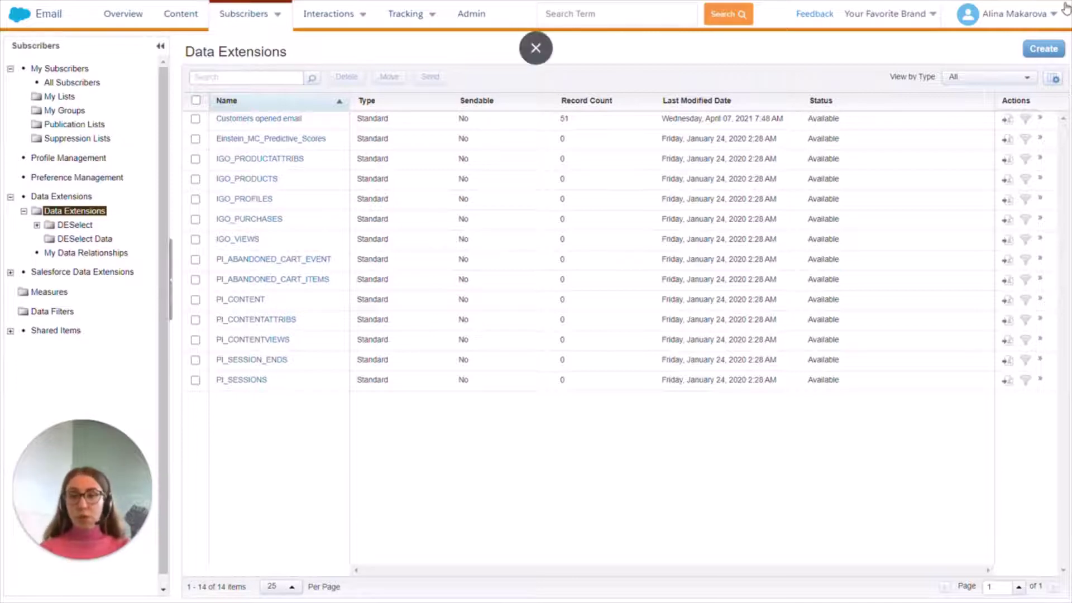
# Open the Data Extensions list from the Subscribers menu
pyautogui.moveTo(282, 15)
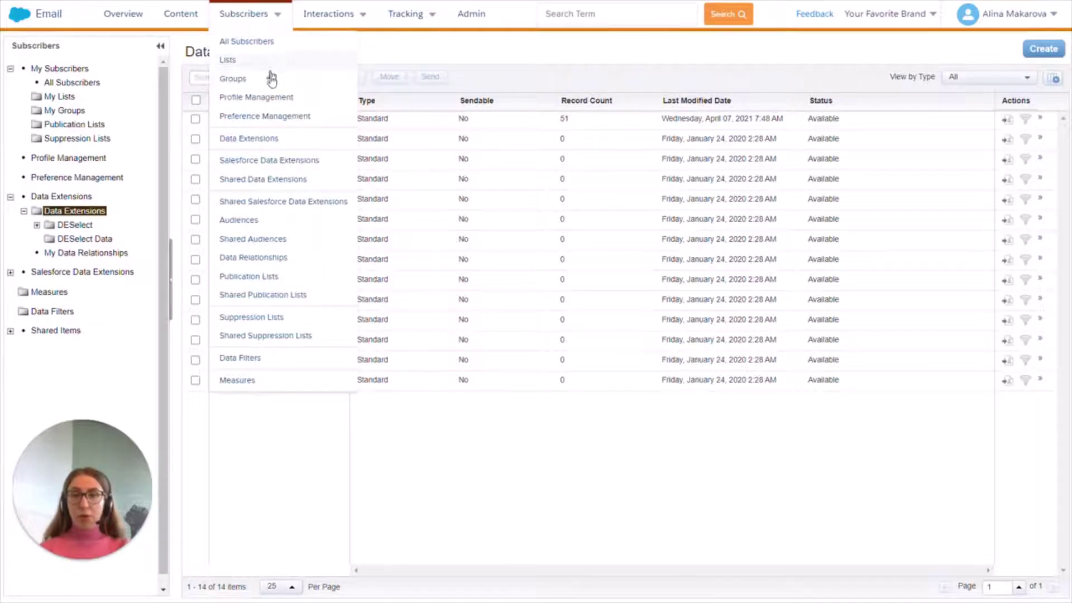
pyautogui.click(260, 139)
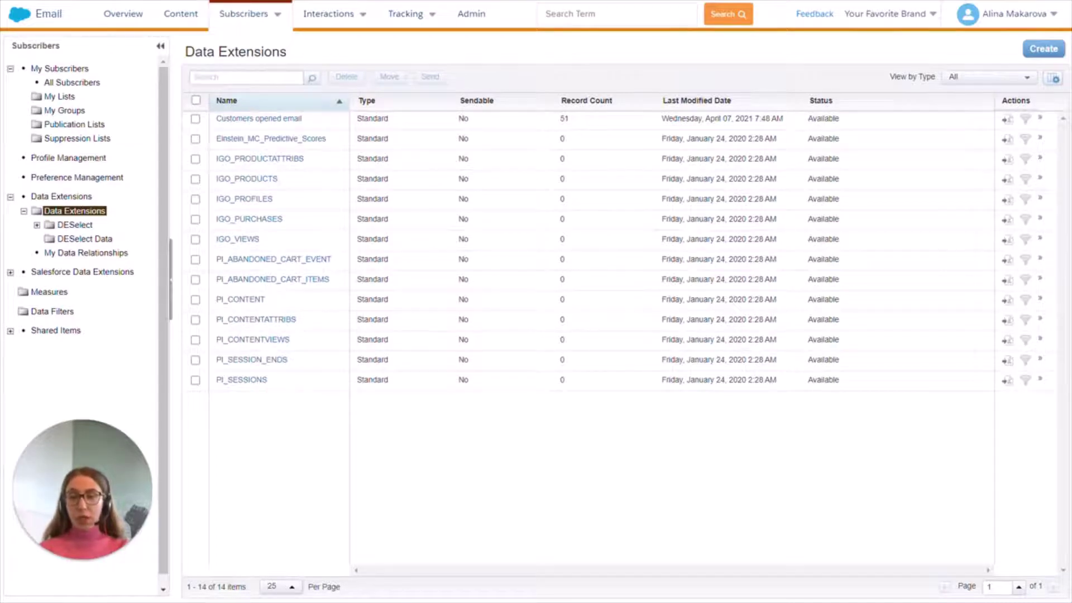
# Start a standard data extension named 'suppression DE', leaving retention off, and reach the Fields step
pyautogui.click(1033, 56)
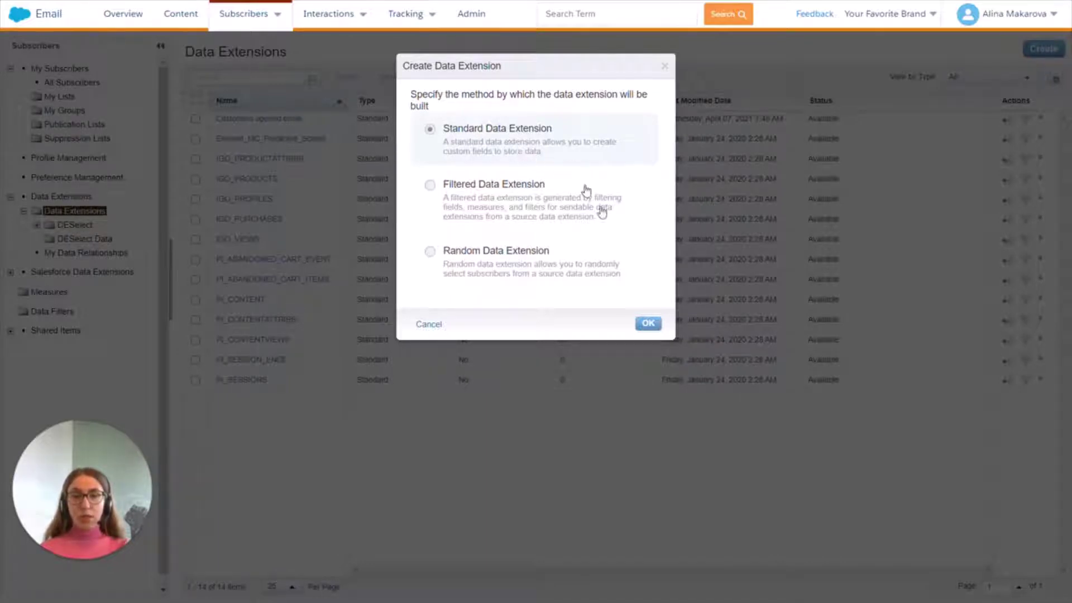
pyautogui.click(648, 323)
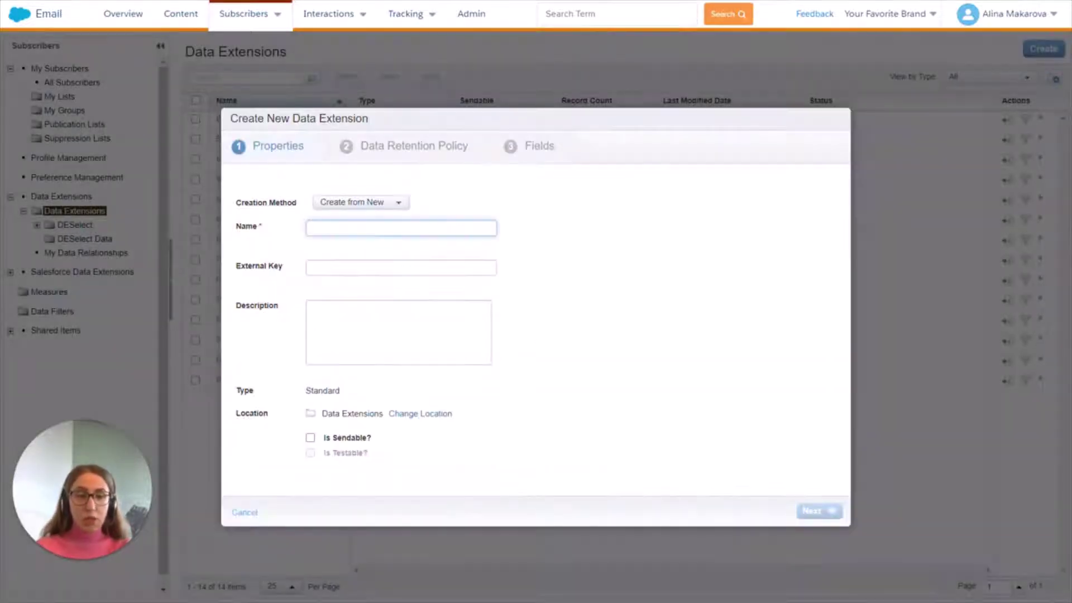
pyautogui.write('suppr')
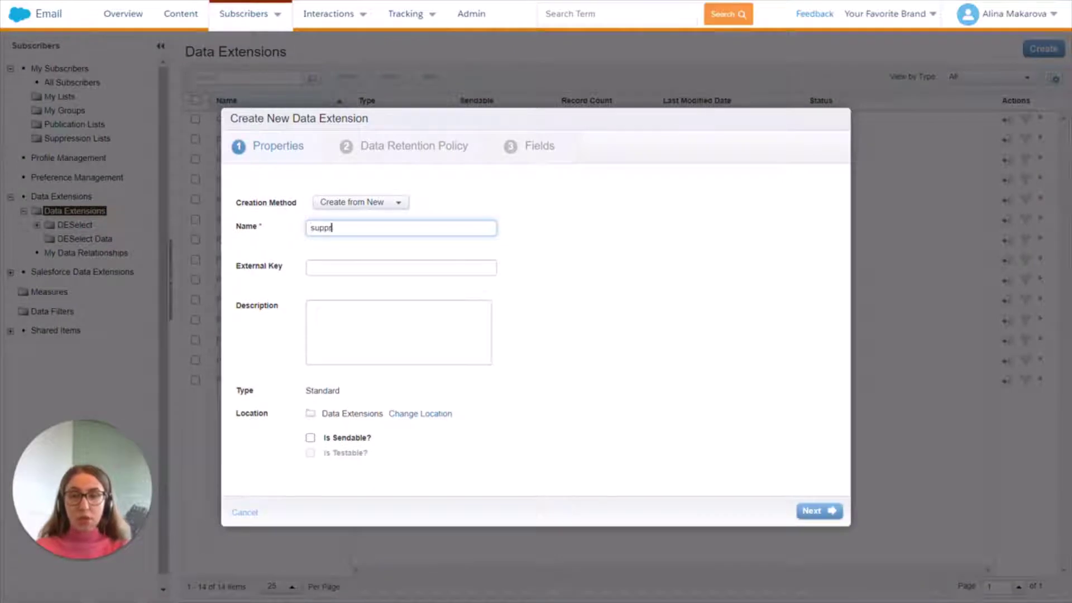
pyautogui.write('ession DE')
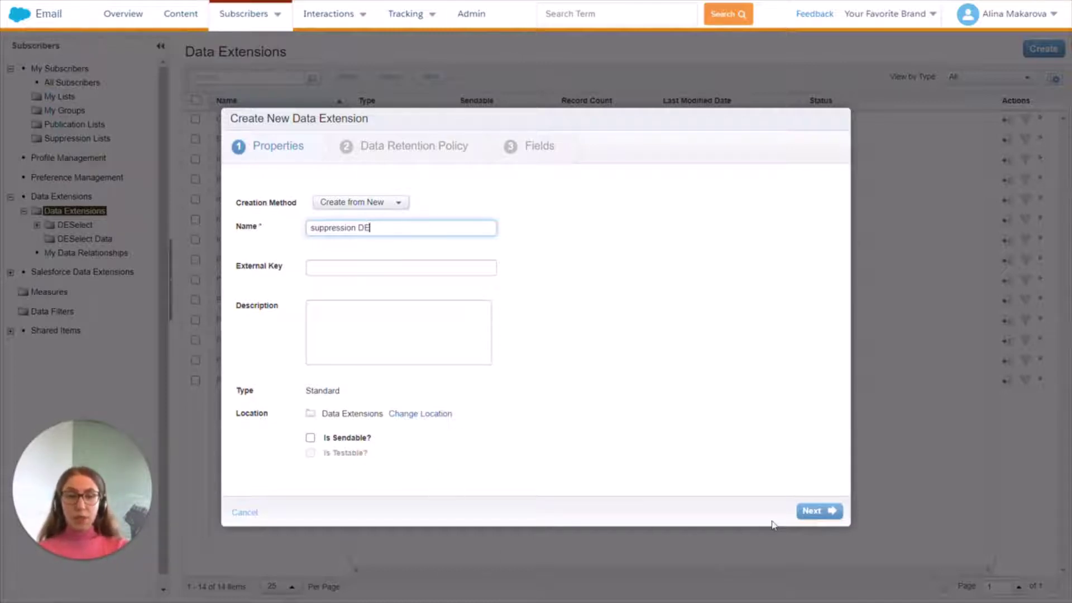
pyautogui.click(811, 511)
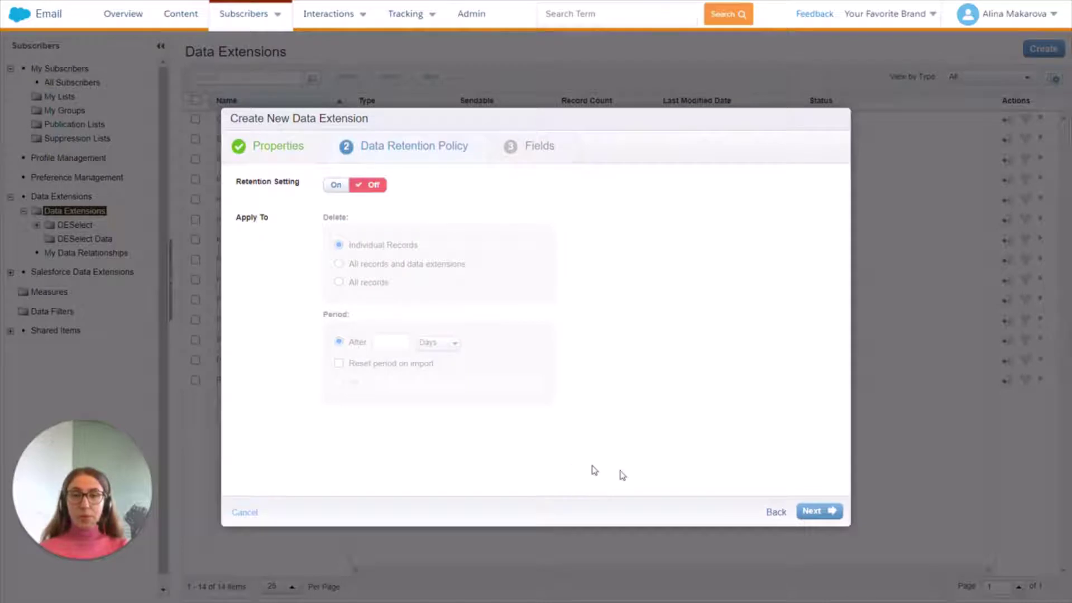
pyautogui.click(828, 509)
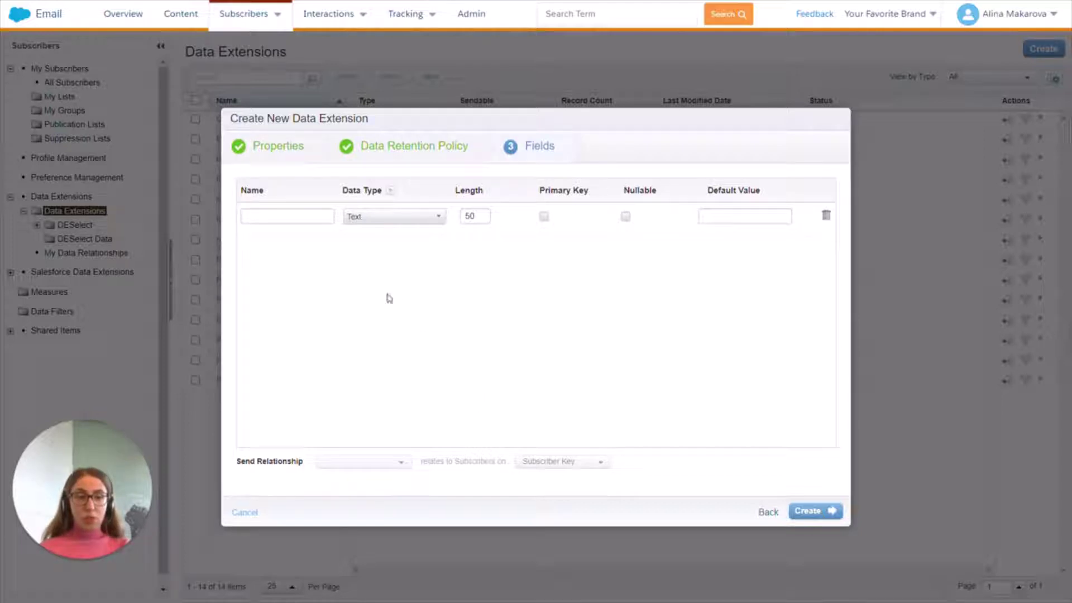
# Name the three fields Subscriber key, Email Address and Date
pyautogui.click(312, 221)
pyautogui.write('So')
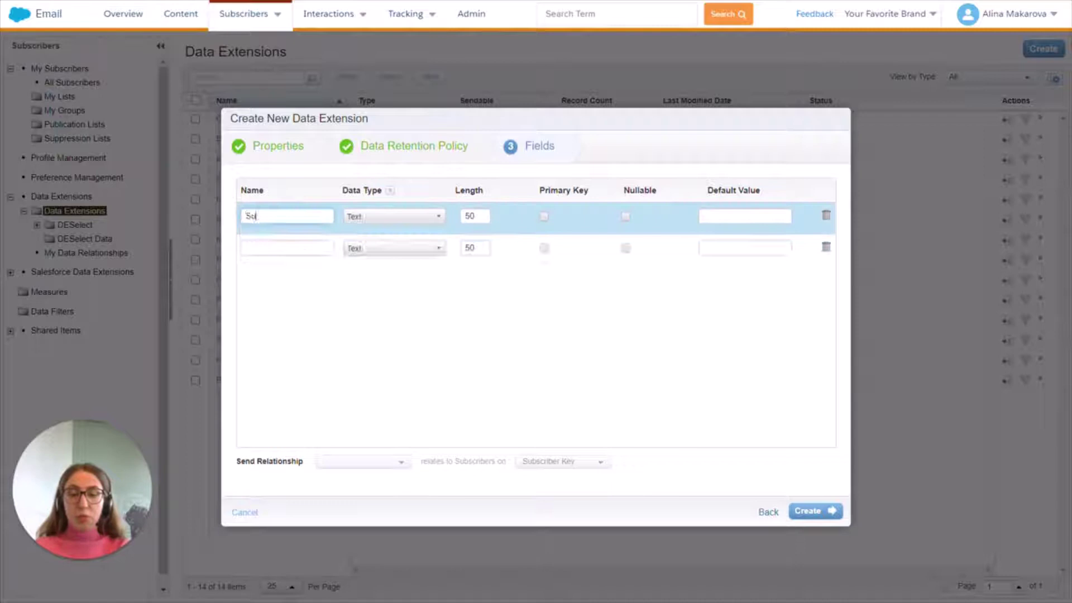
pyautogui.write('bscribe')
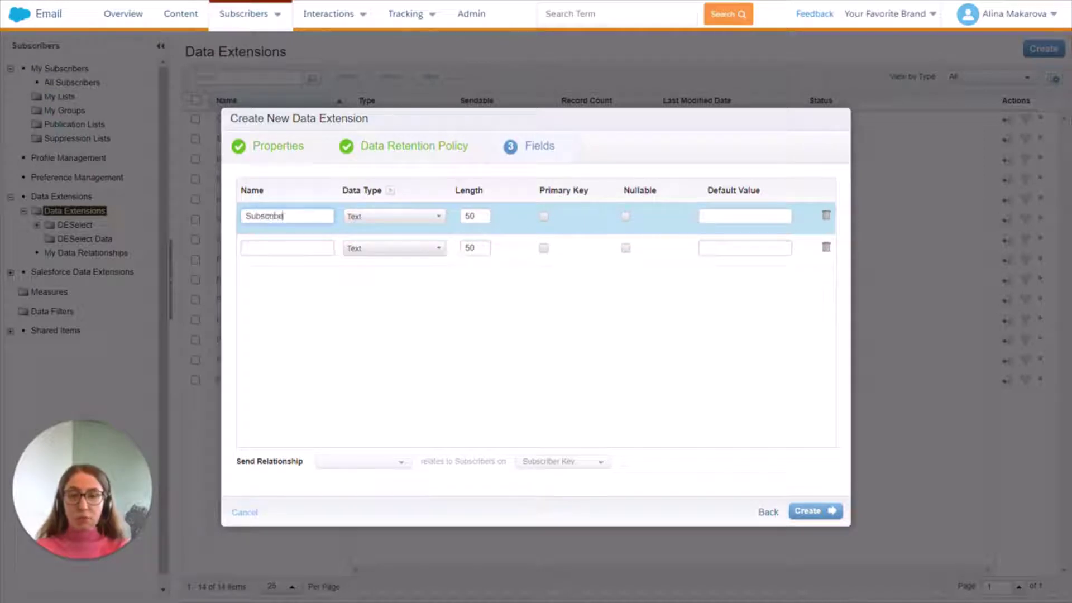
pyautogui.write('r key')
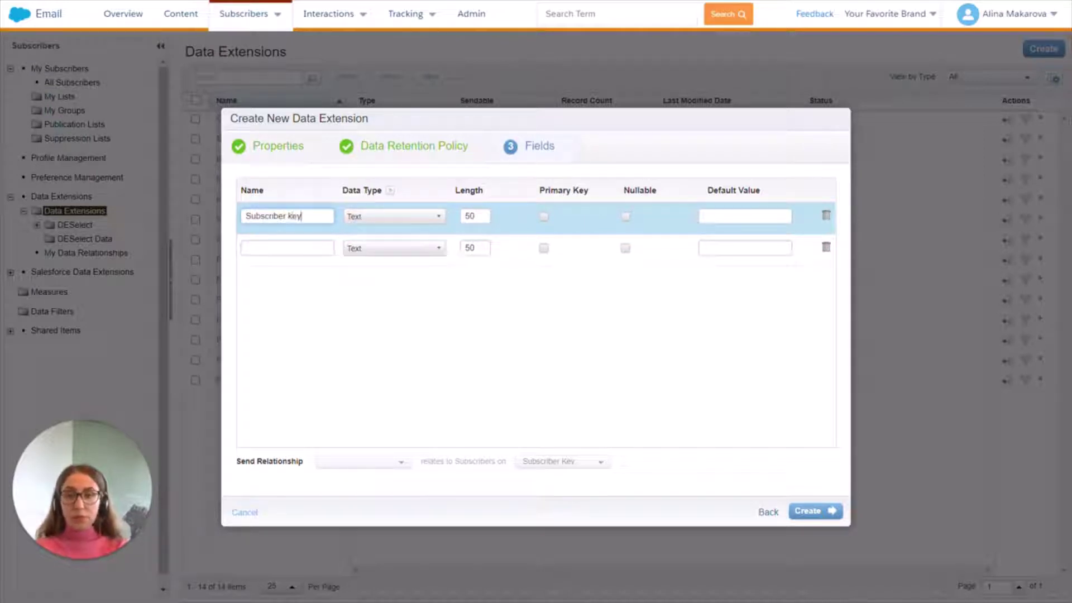
pyautogui.click(287, 248)
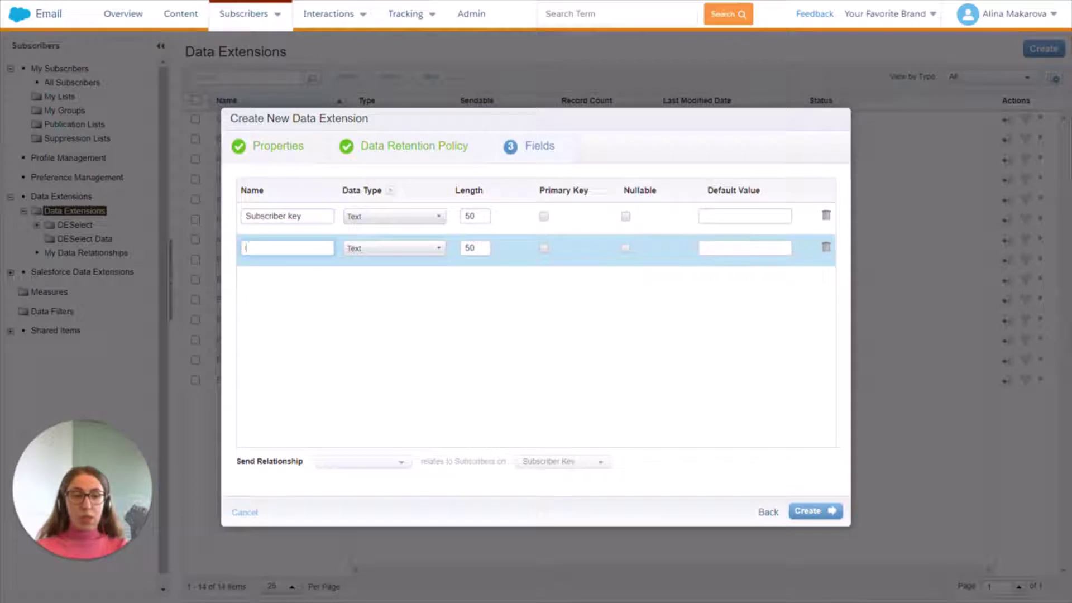
pyautogui.write('Email Add')
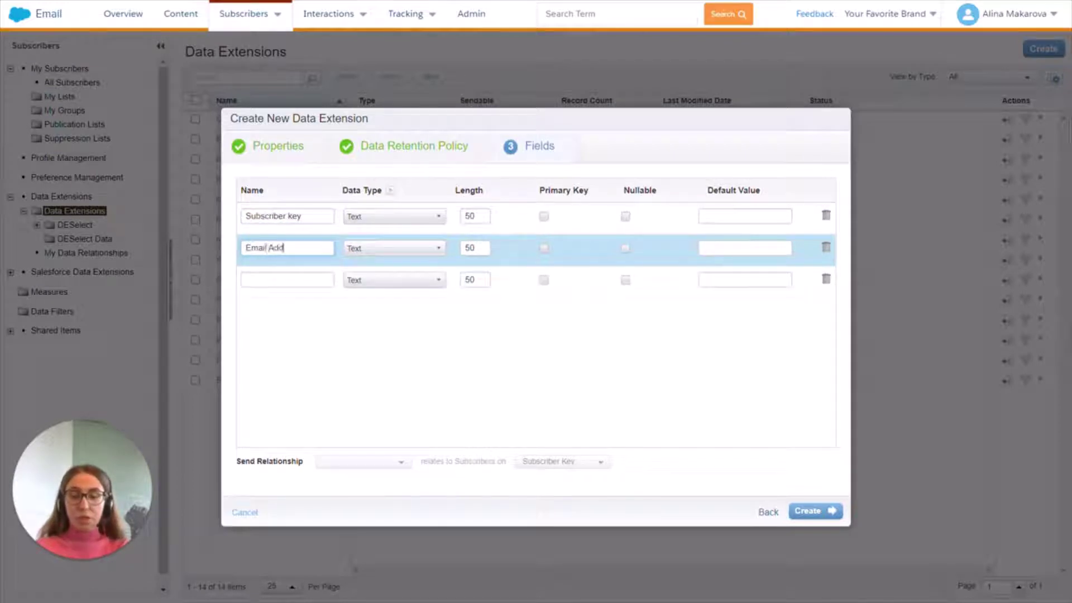
pyautogui.write('ress')
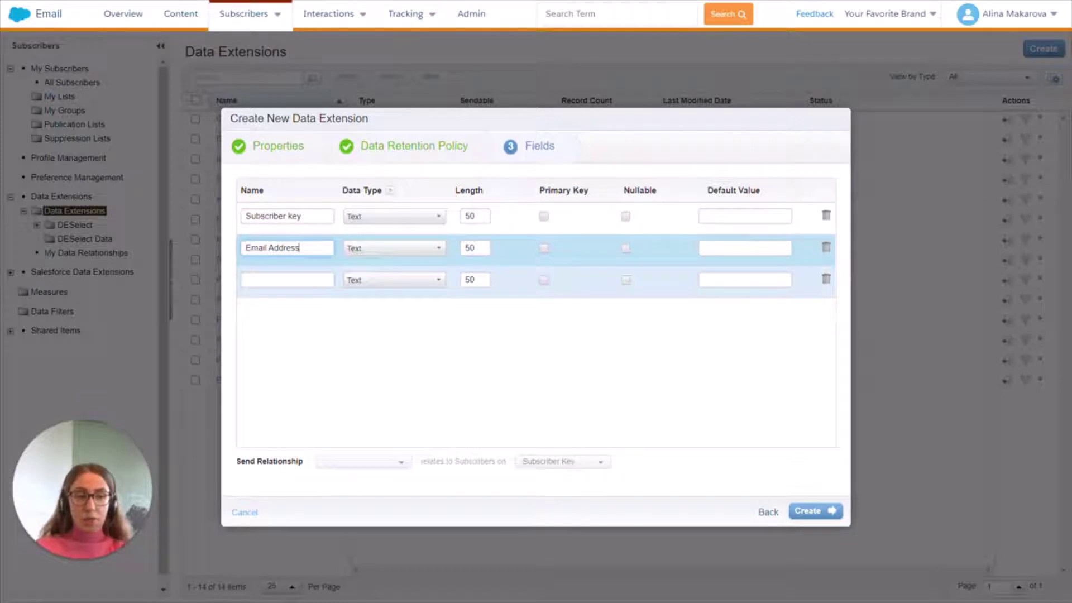
pyautogui.click(287, 280)
pyautogui.write('Date')
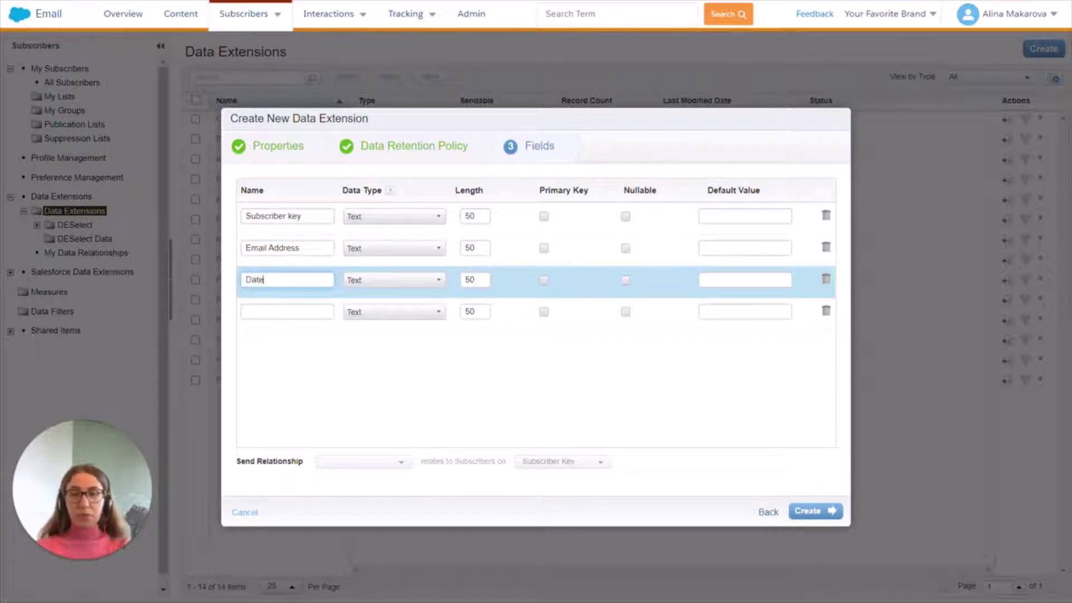
# Remove the empty row, make Date a Date type and Email Address an EmailAddress type, then create it
pyautogui.click(826, 311)
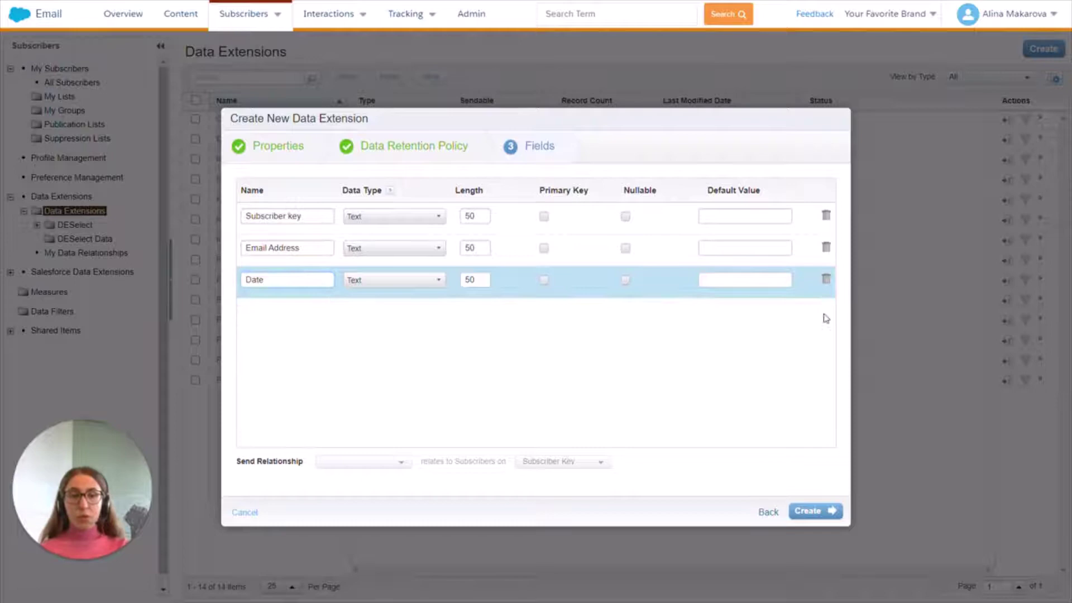
pyautogui.click(438, 280)
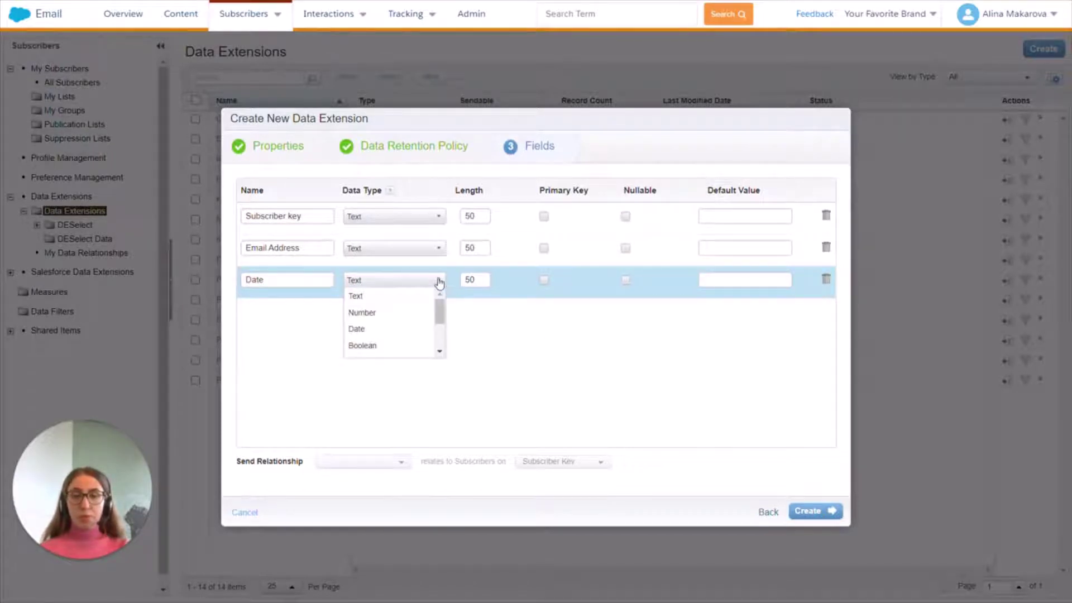
pyautogui.click(395, 323)
pyautogui.click(416, 247)
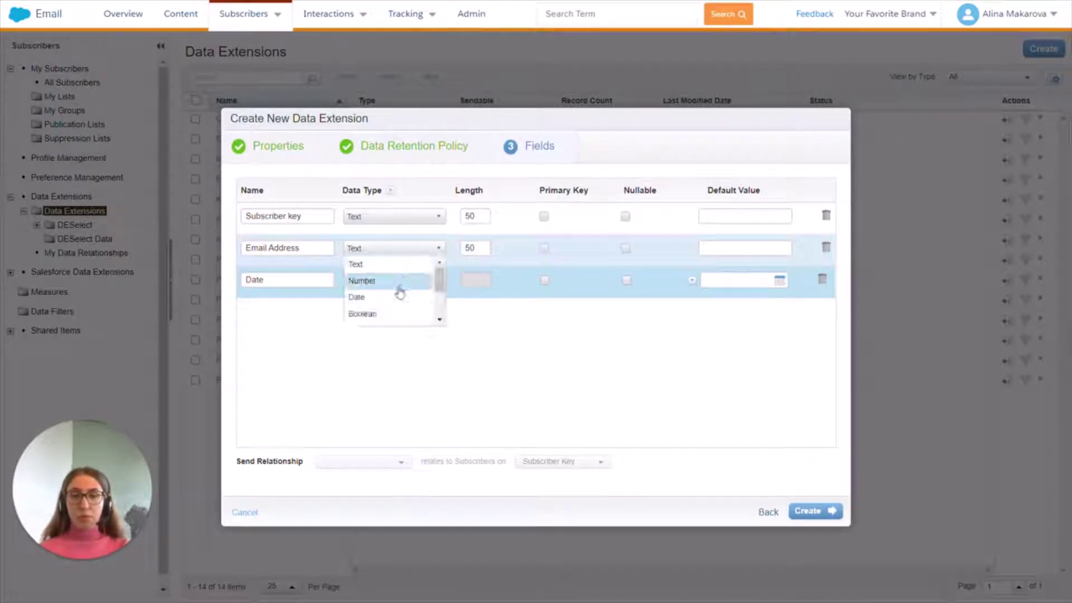
pyautogui.scroll(-2, 400, 289)
pyautogui.click(401, 269)
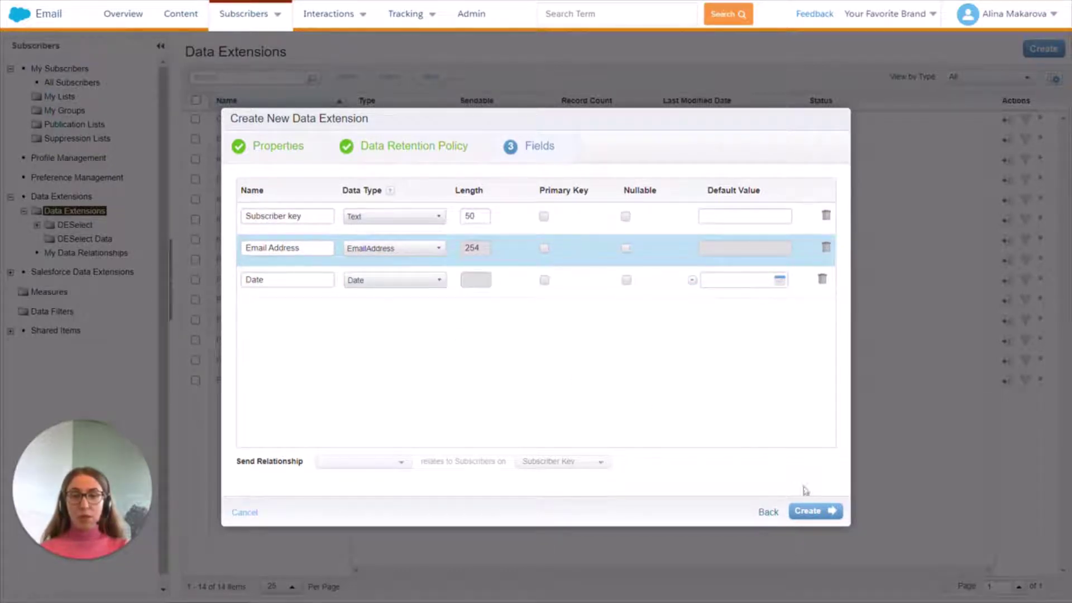
pyautogui.click(814, 510)
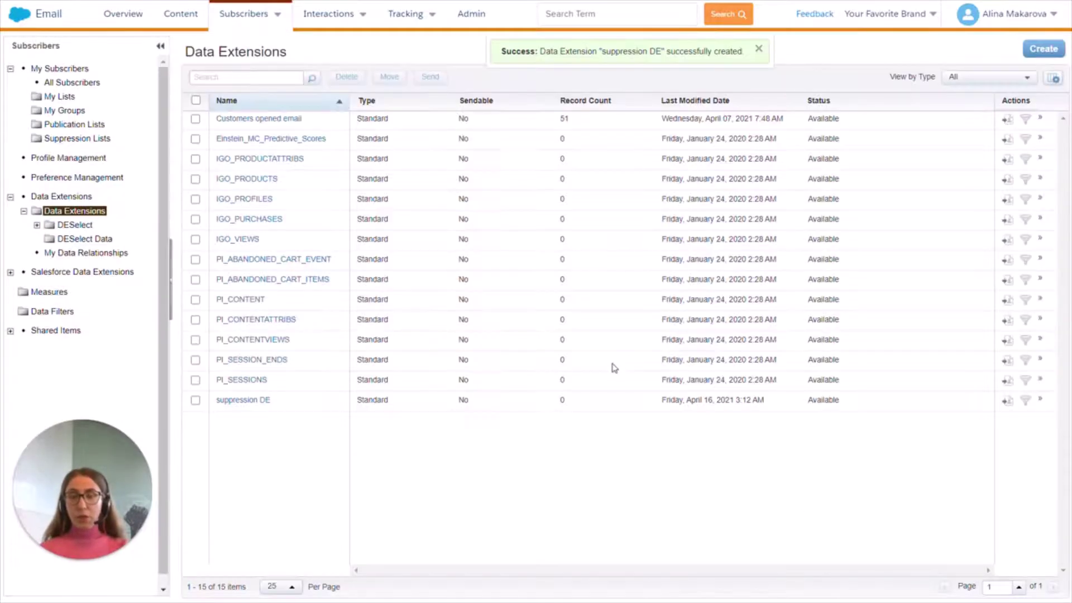
# Open suppression DE and check its Records tab, which is still empty
pyautogui.click(259, 403)
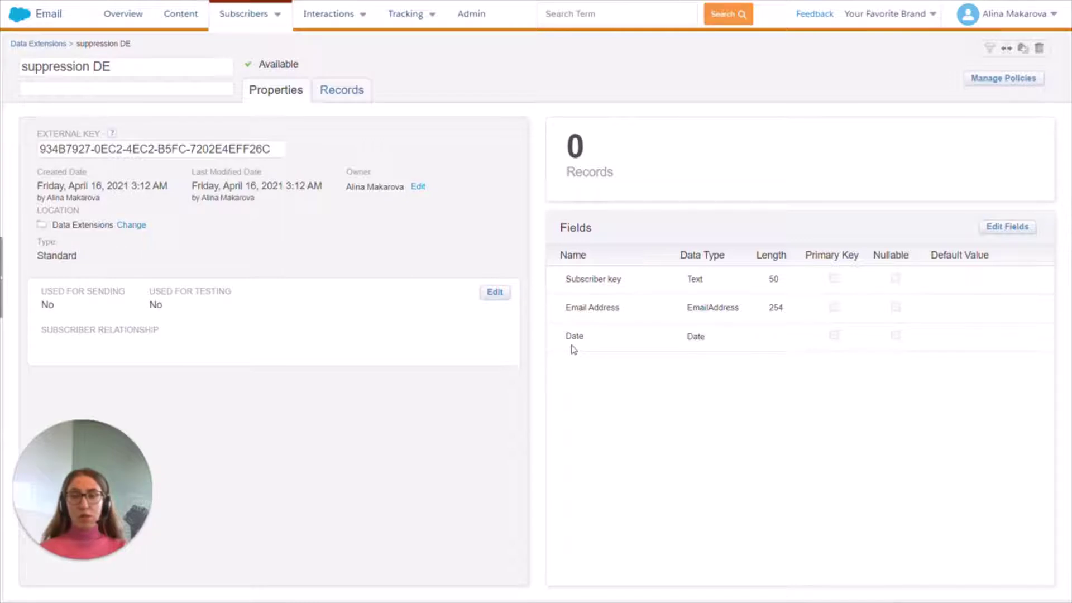
pyautogui.click(343, 92)
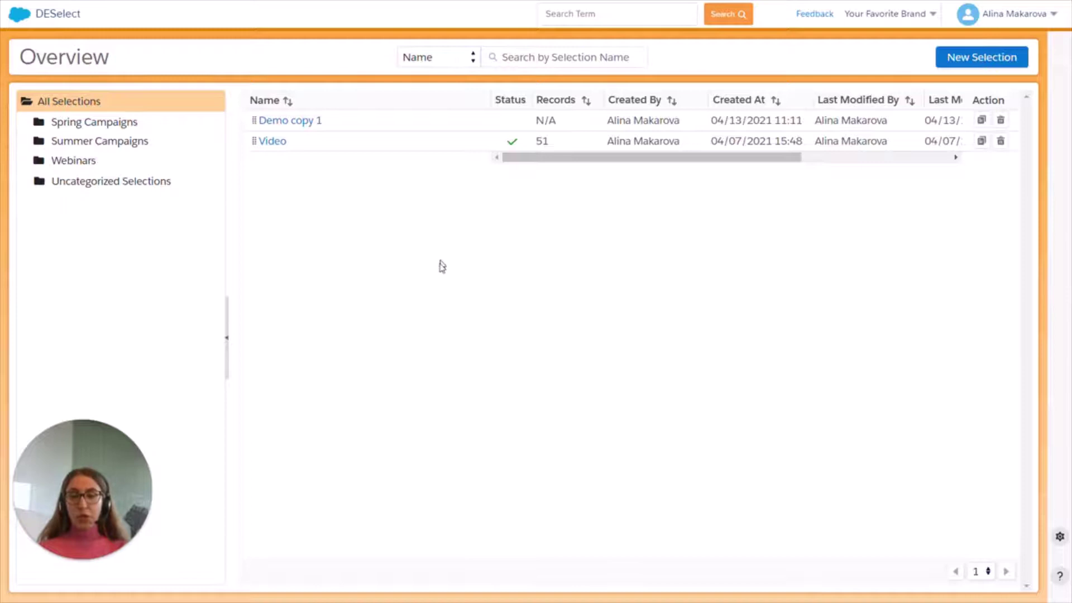
# Begin a new DESelect selection from the Overview page
pyautogui.moveTo(29, 24)
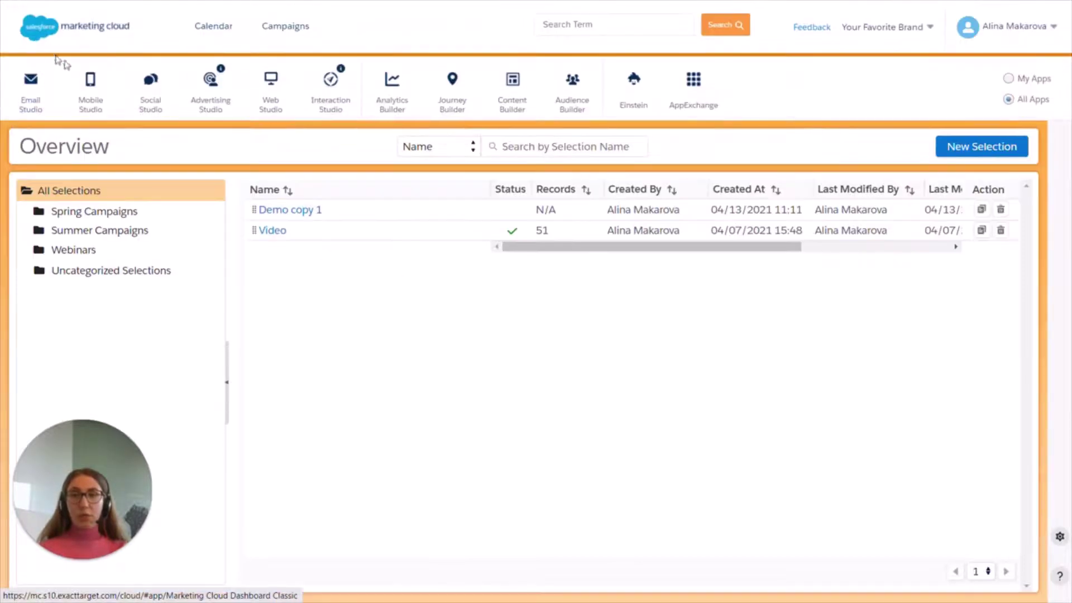
pyautogui.moveTo(692, 79)
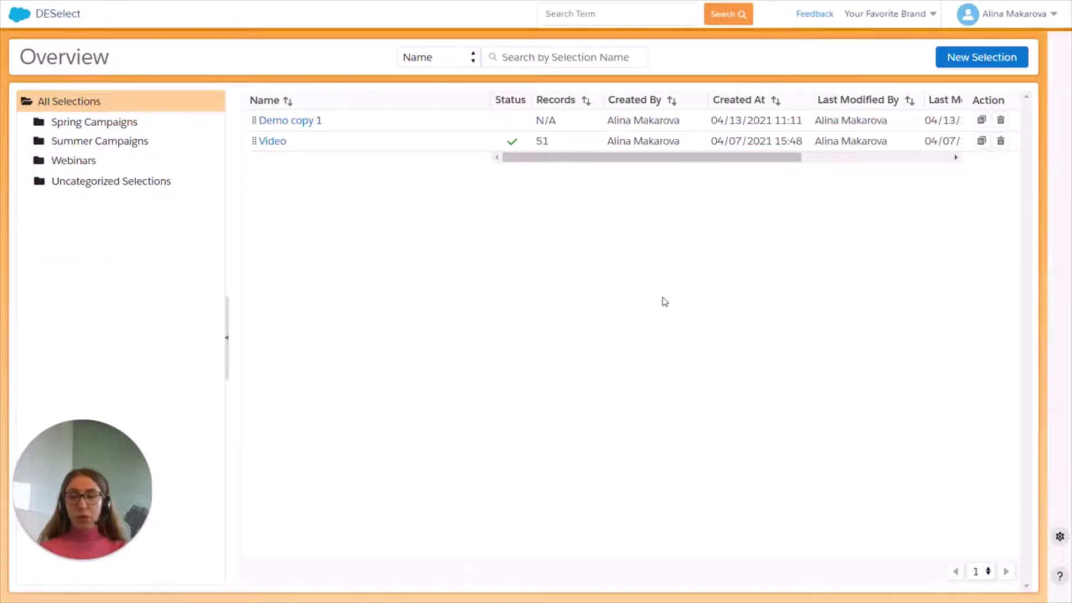
pyautogui.click(983, 58)
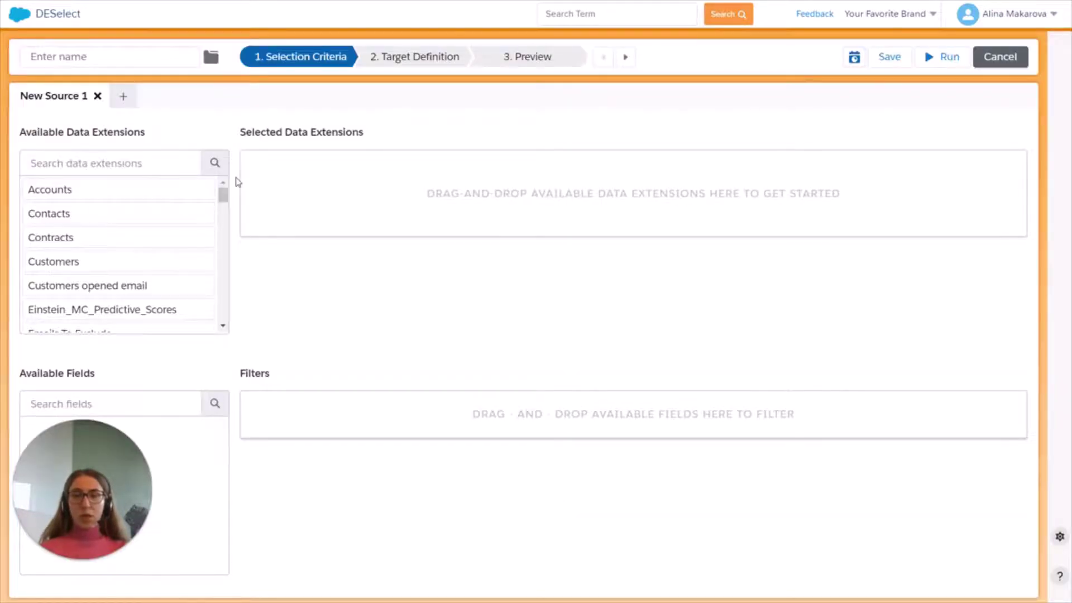
# Name the new selection 'Suppression DE'
pyautogui.click(84, 56)
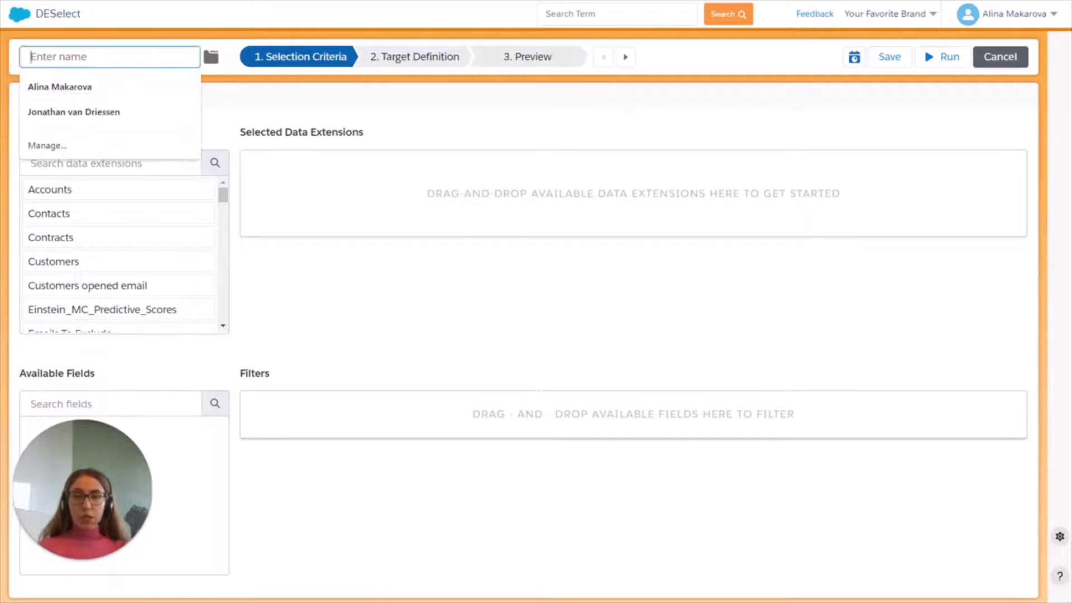
pyautogui.write('Suppress')
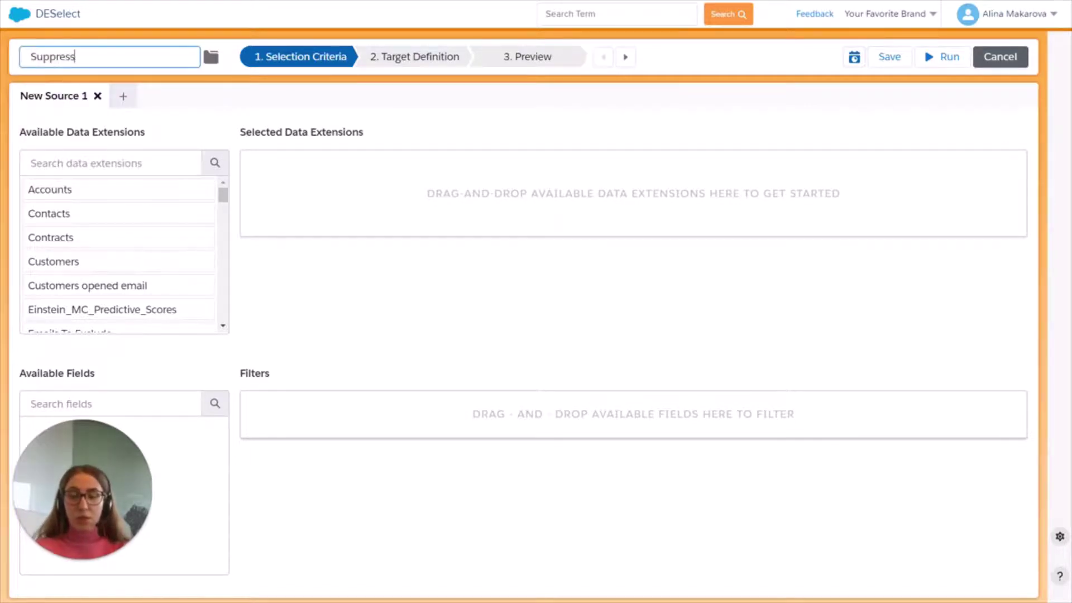
pyautogui.write('ion D')
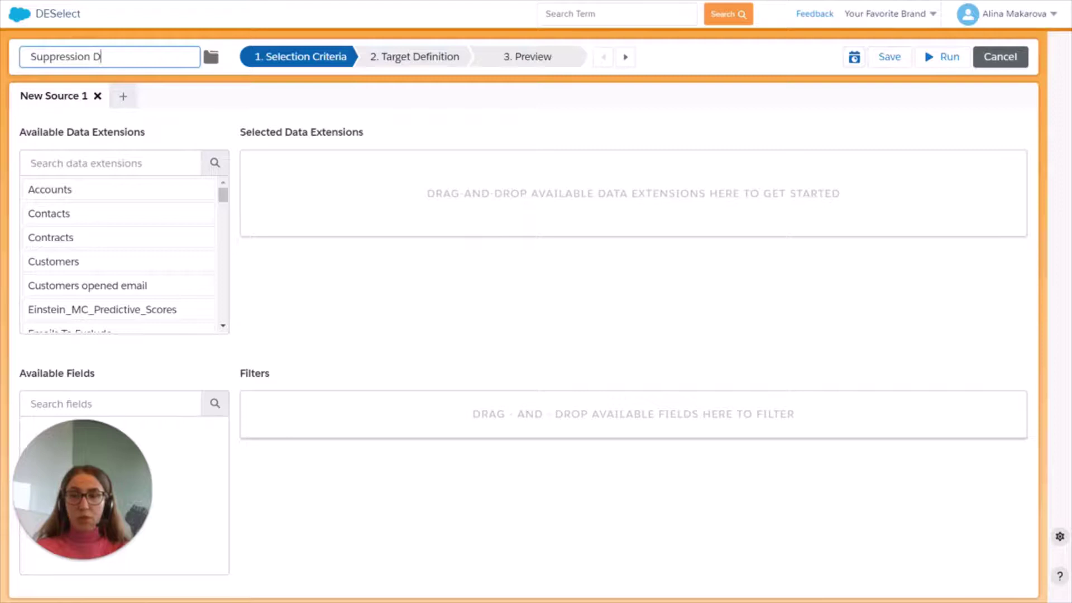
pyautogui.write('E')
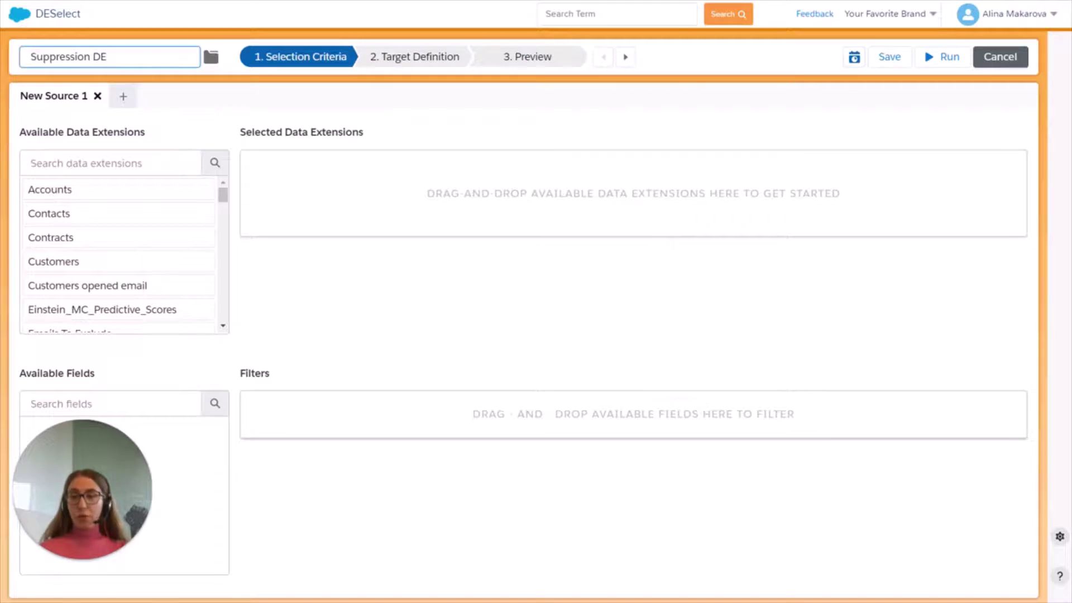
pyautogui.click(84, 163)
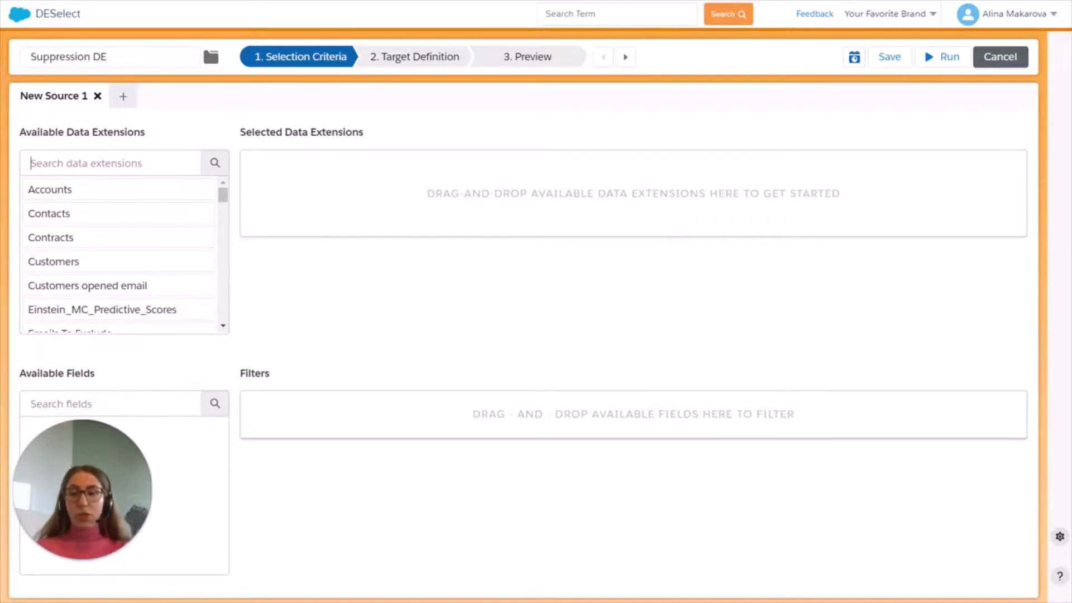
# Add _Subscribers to the selected data extensions, keeping its default alias
pyautogui.write('_')
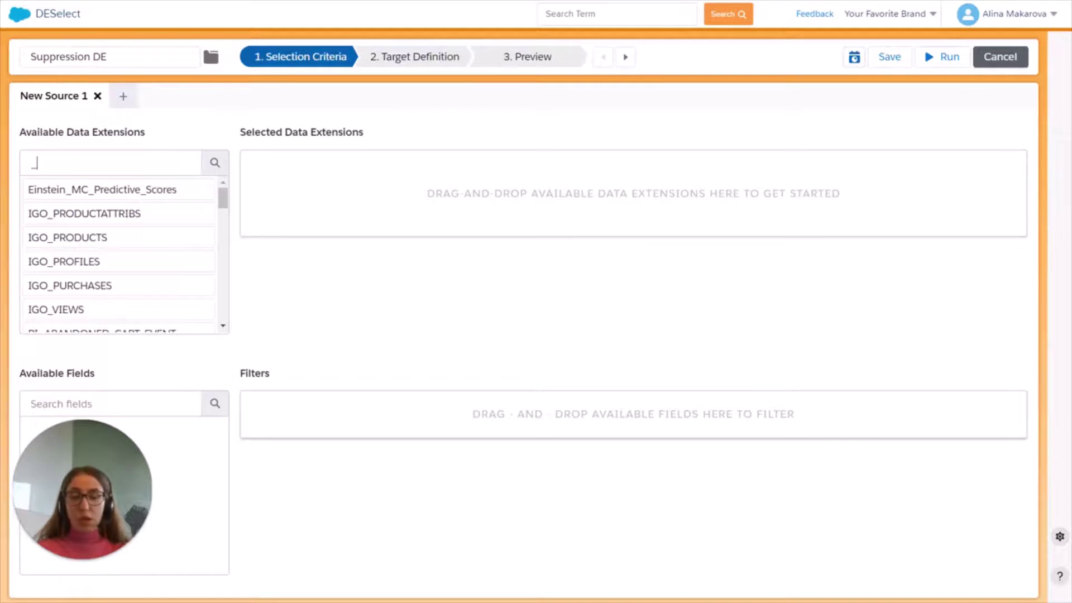
pyautogui.write('sub')
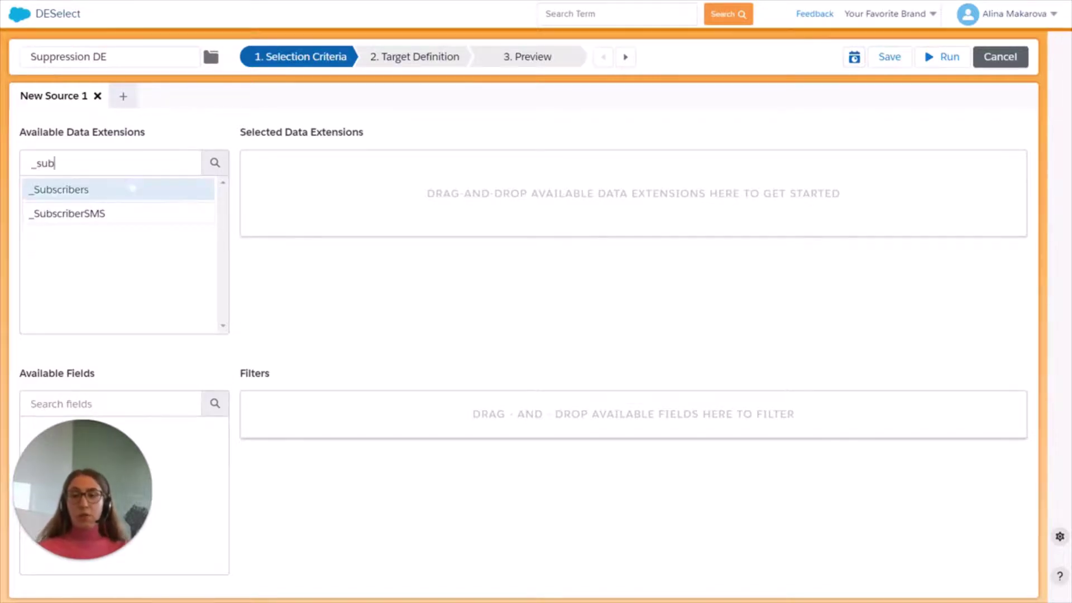
pyautogui.moveTo(61, 189); pyautogui.dragTo(559, 201)
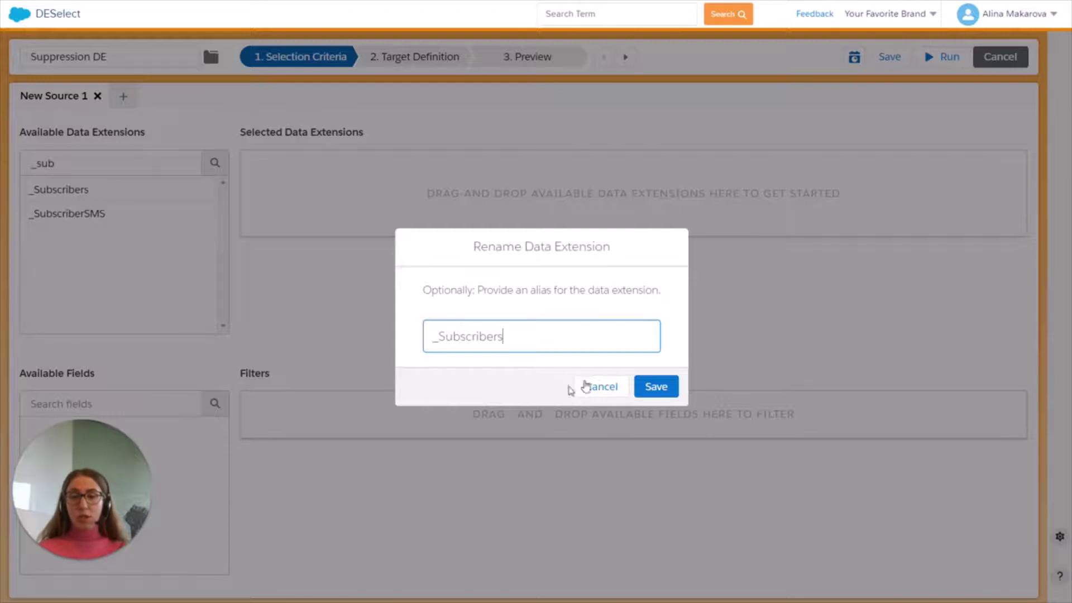
pyautogui.click(658, 387)
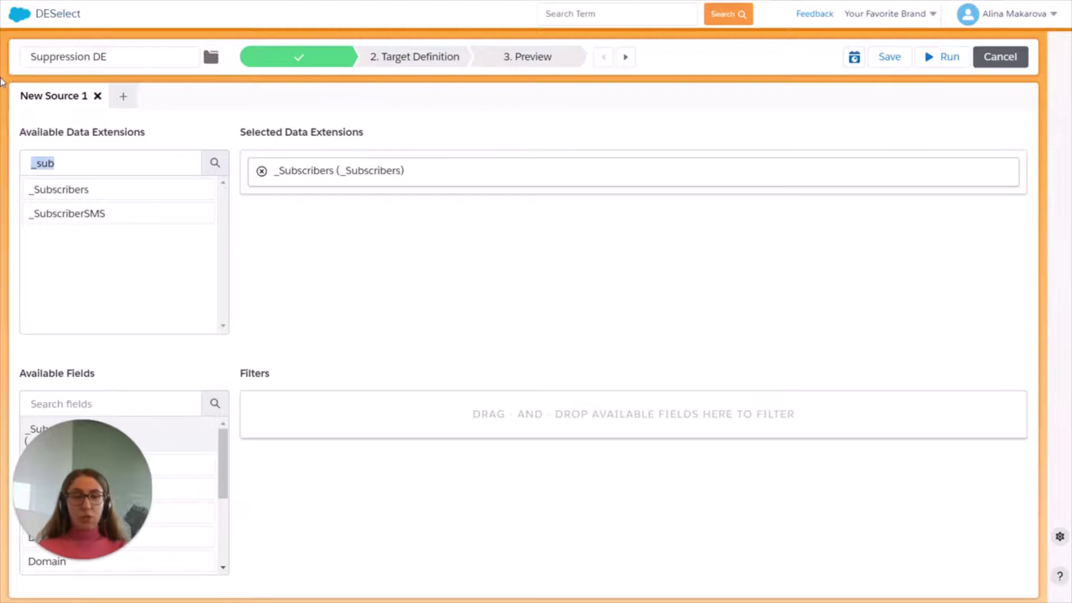
# Add _Sent as a second data extension, keeping its default alias
pyautogui.press('BackSpace')
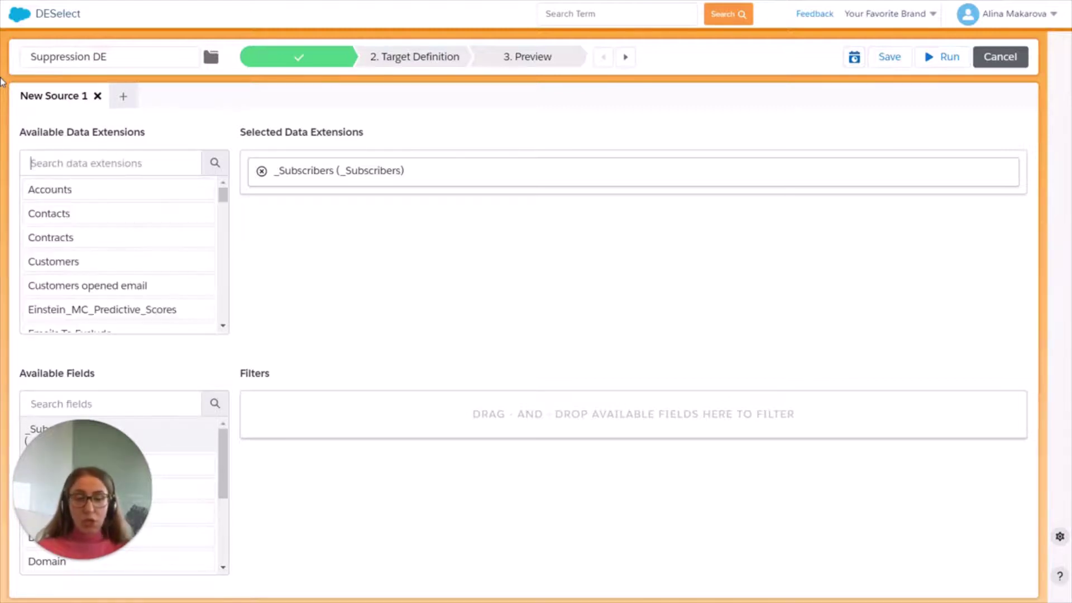
pyautogui.write('_sen')
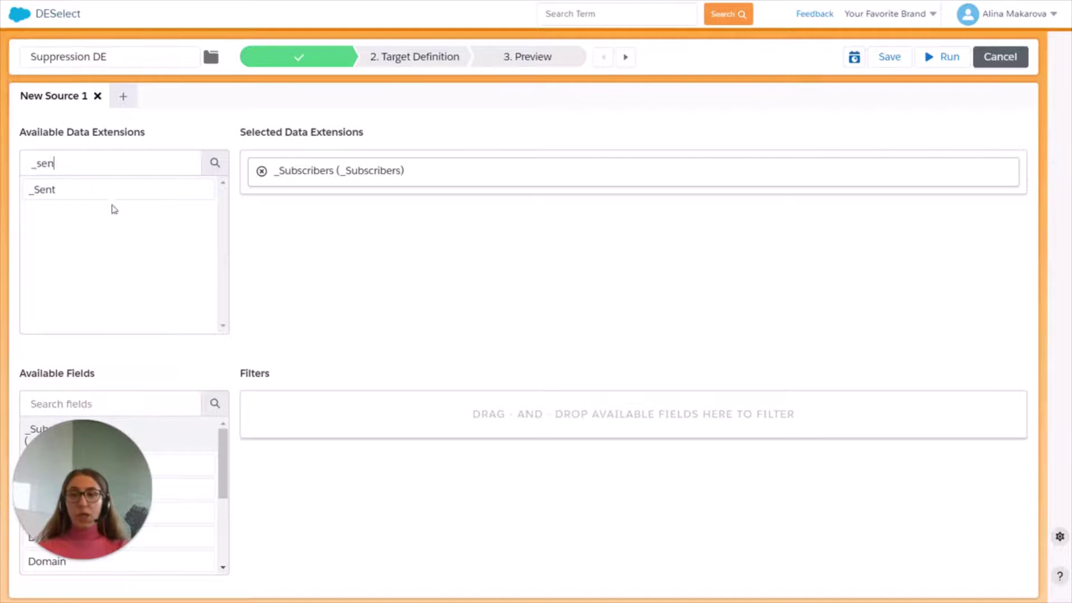
pyautogui.moveTo(106, 193); pyautogui.dragTo(477, 175)
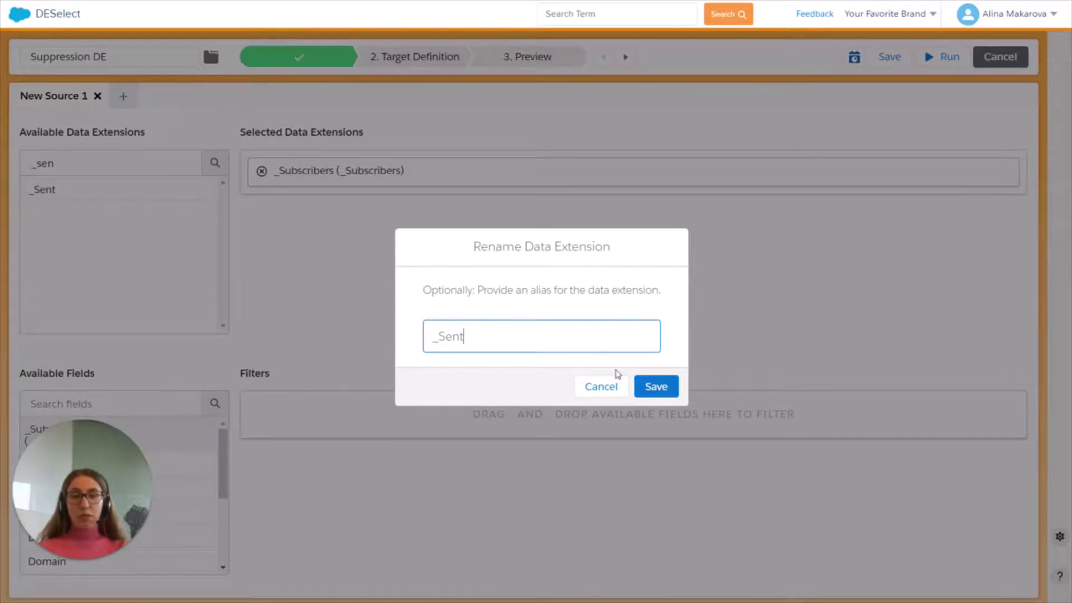
pyautogui.click(667, 388)
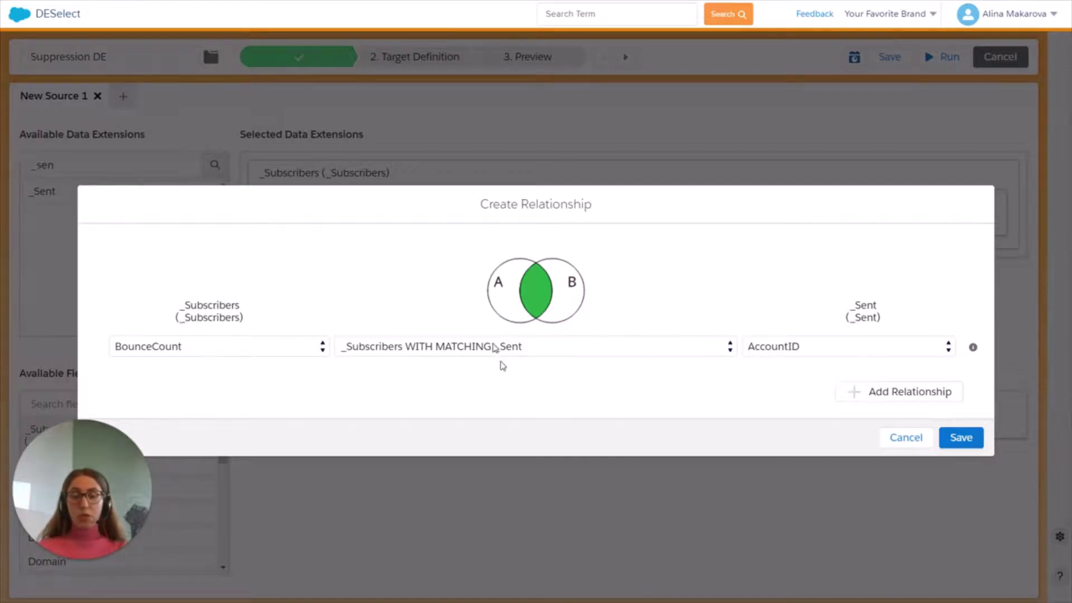
# Join _Subscribers with matching _Sent on SubscriberKey in both and save the relationship
pyautogui.click(287, 354)
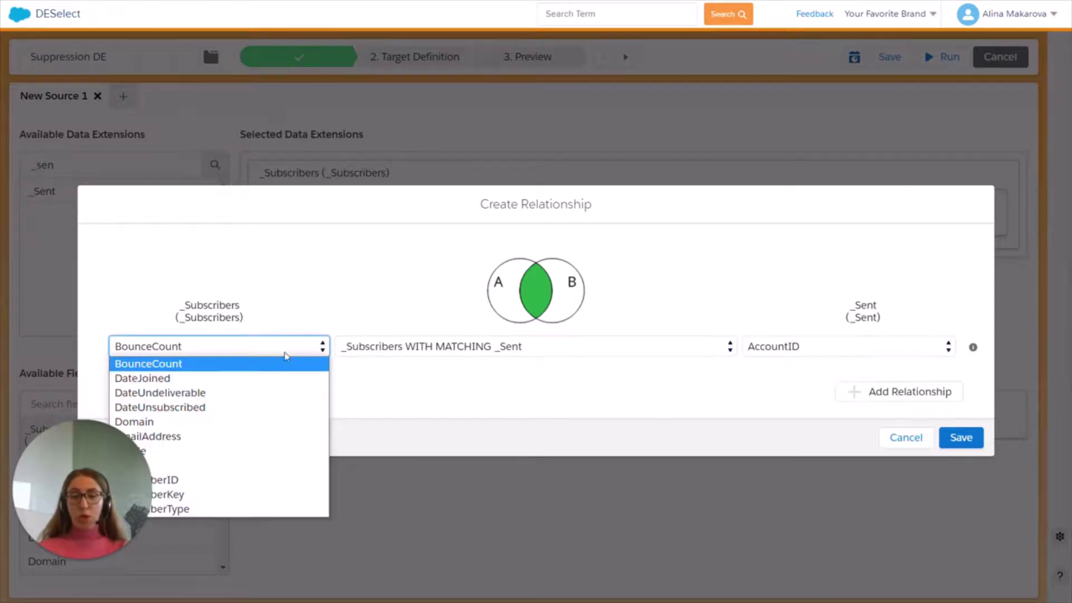
pyautogui.click(249, 486)
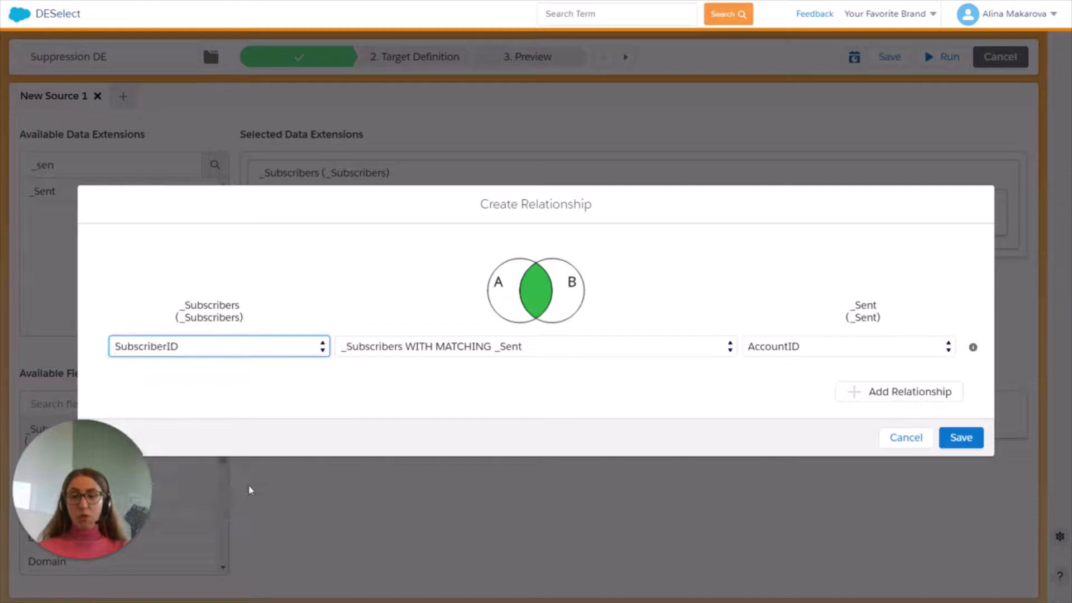
pyautogui.click(240, 353)
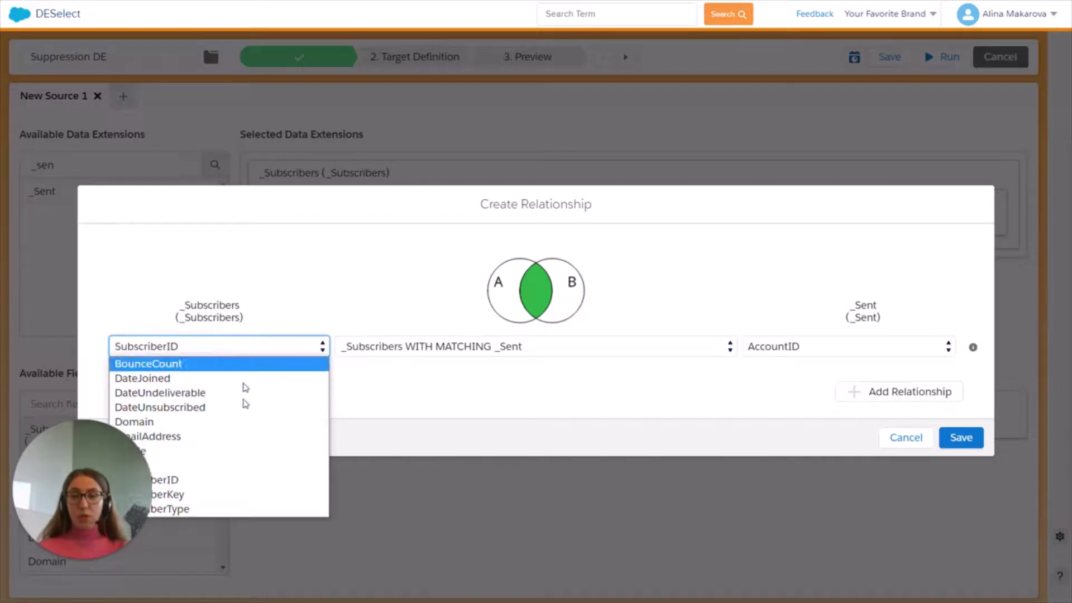
pyautogui.click(246, 494)
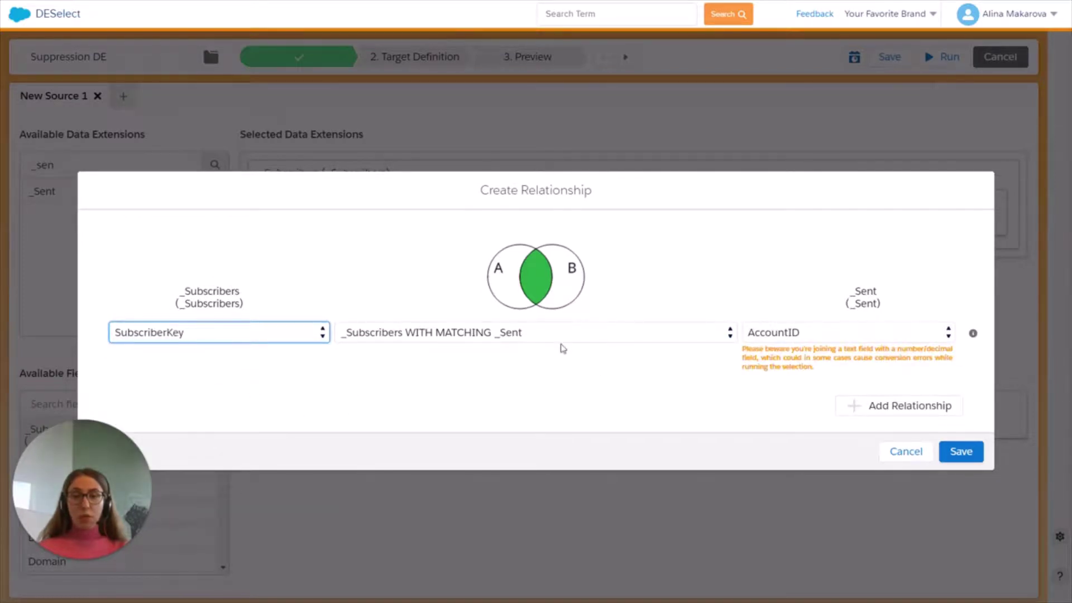
pyautogui.click(801, 338)
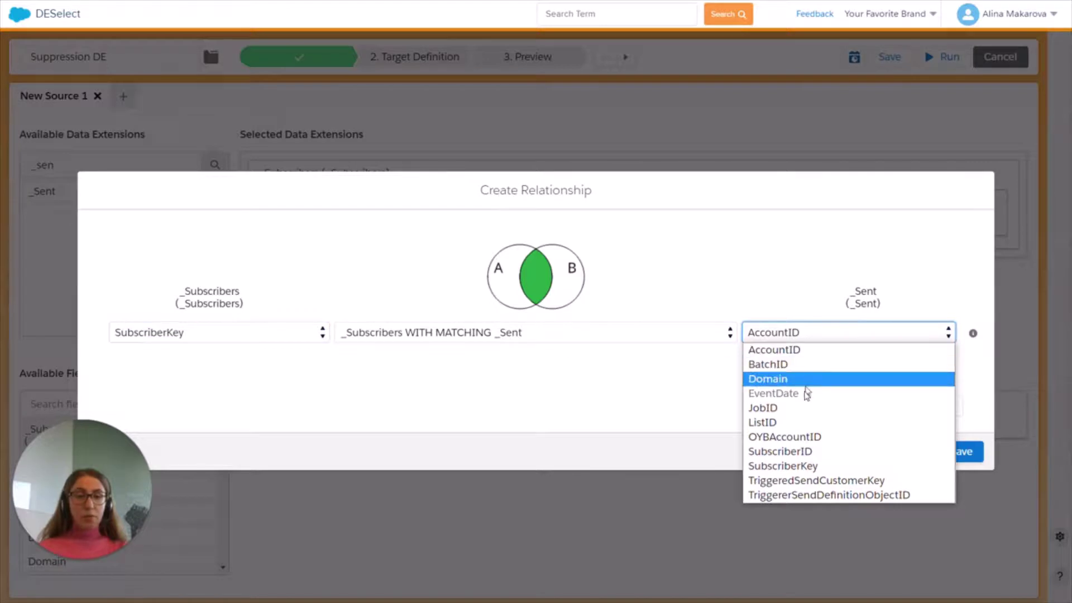
pyautogui.click(808, 465)
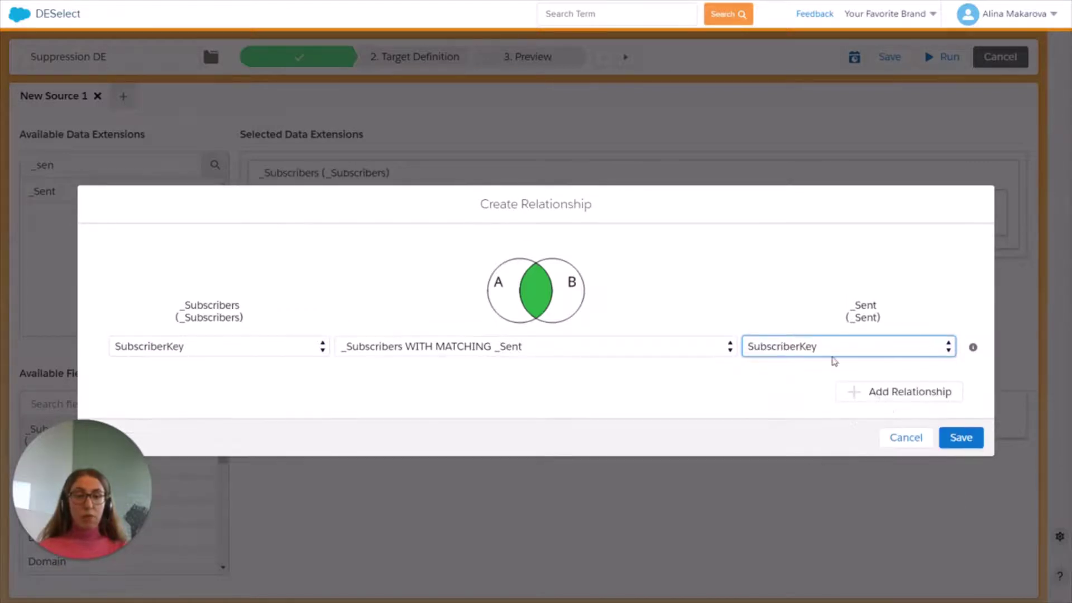
pyautogui.click(903, 346)
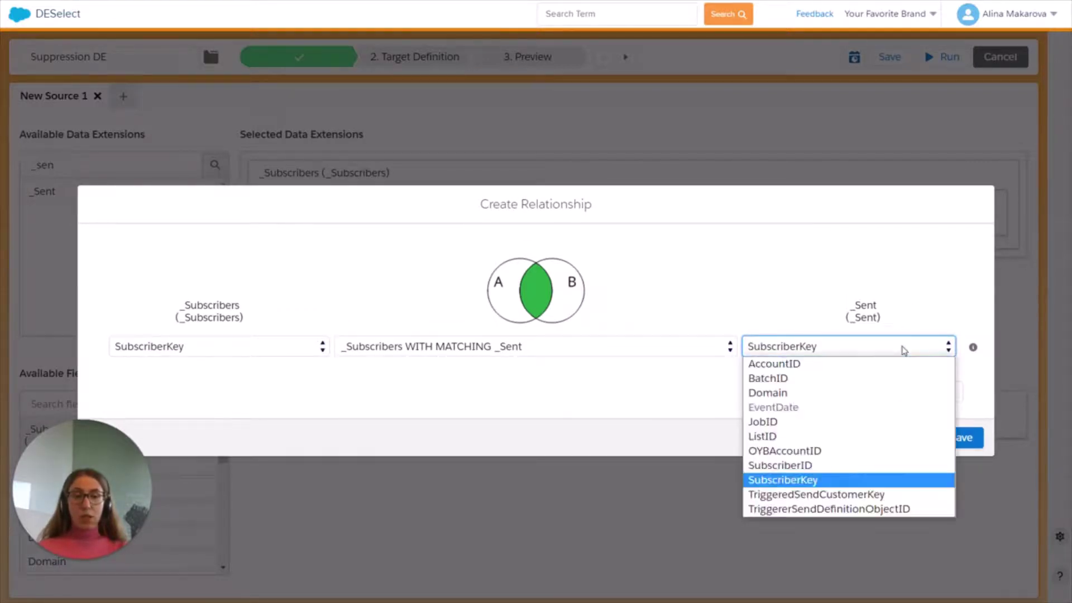
pyautogui.click(831, 482)
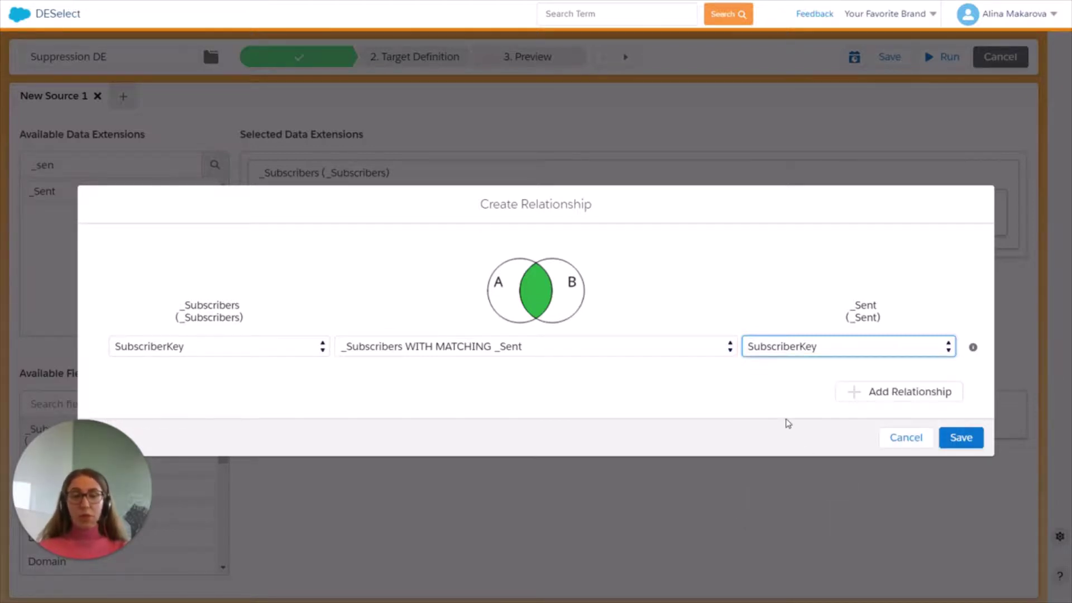
pyautogui.click(960, 438)
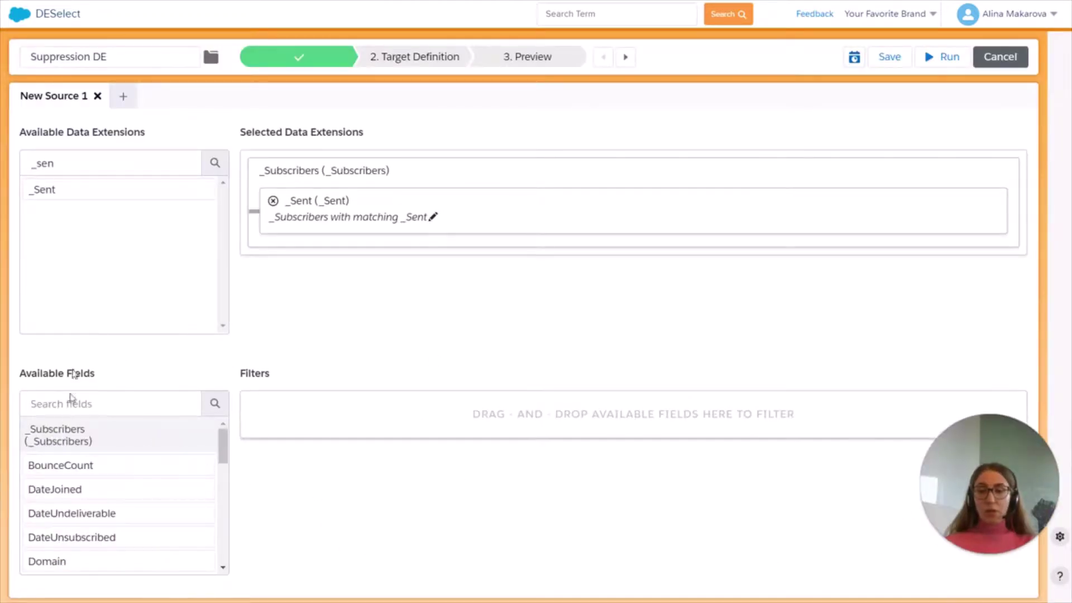
# Add _Sent EventDate as a filter using the Equals operator
pyautogui.click(95, 406)
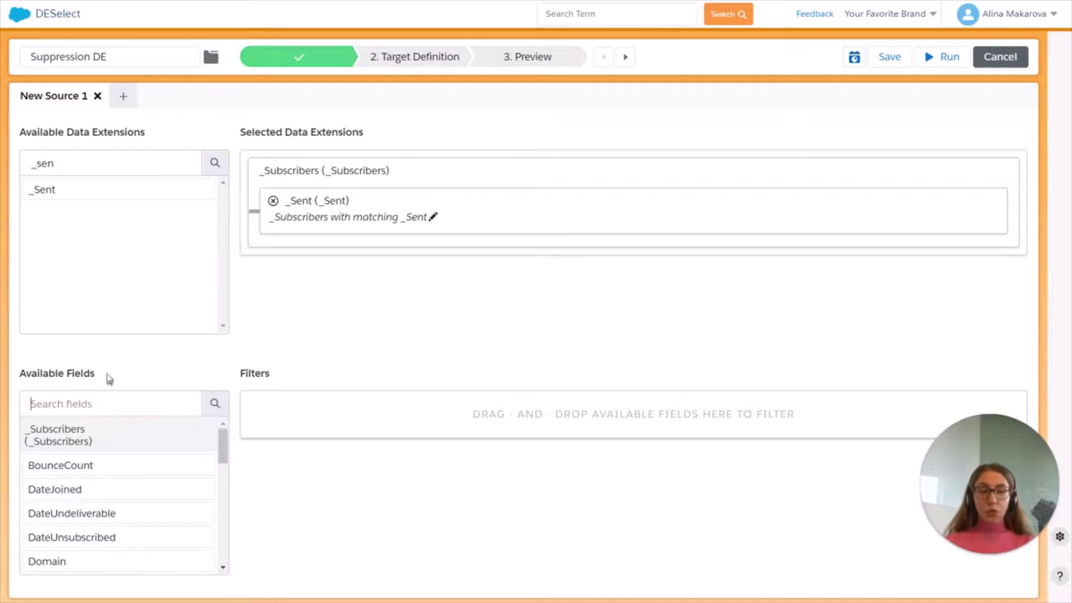
pyautogui.write('e')
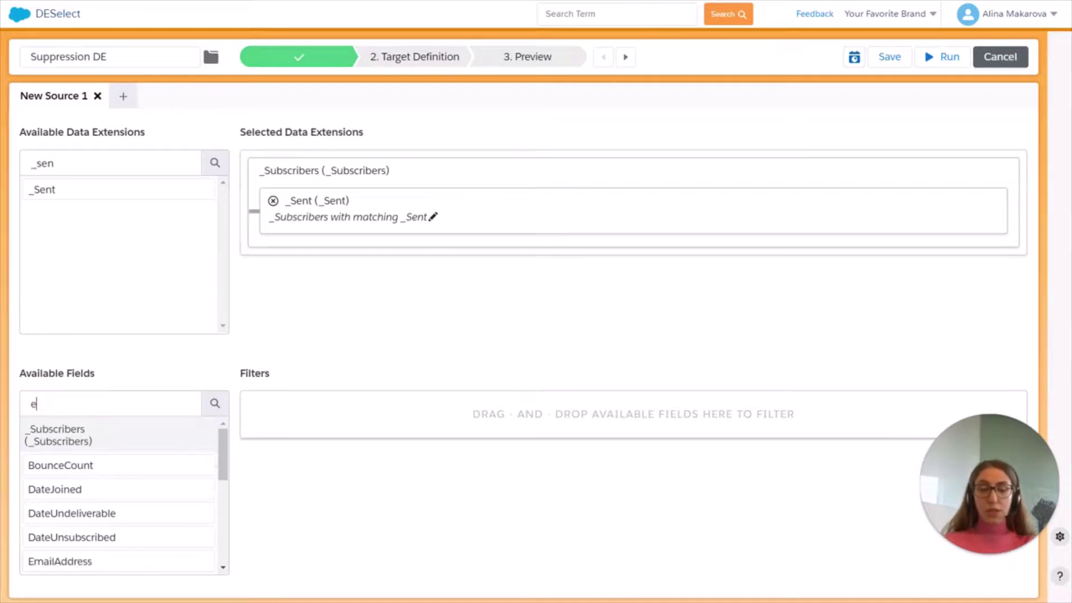
pyautogui.write('ve')
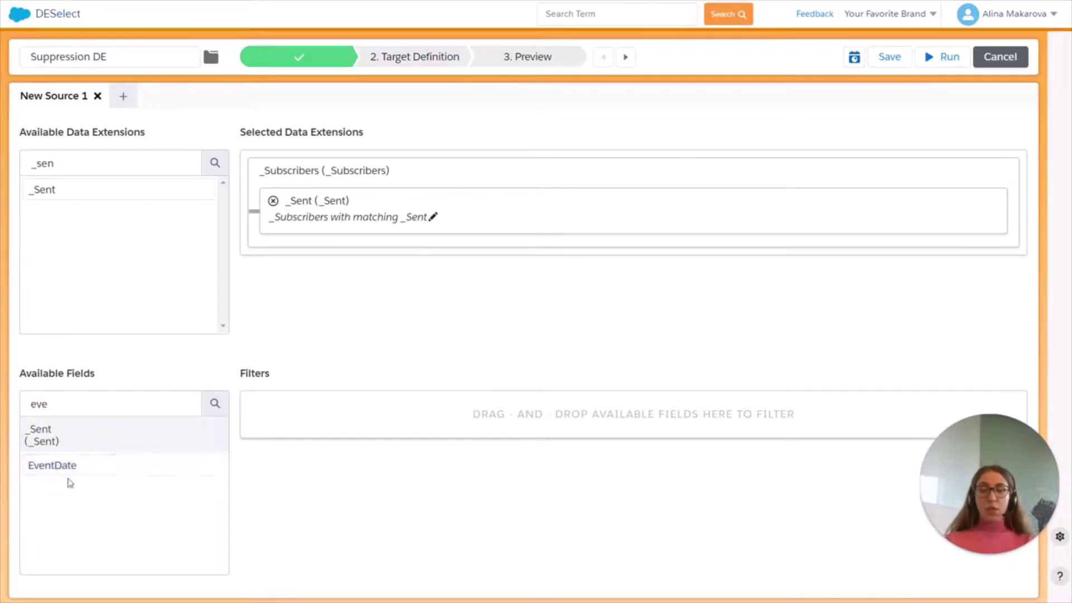
pyautogui.moveTo(71, 466); pyautogui.dragTo(494, 426)
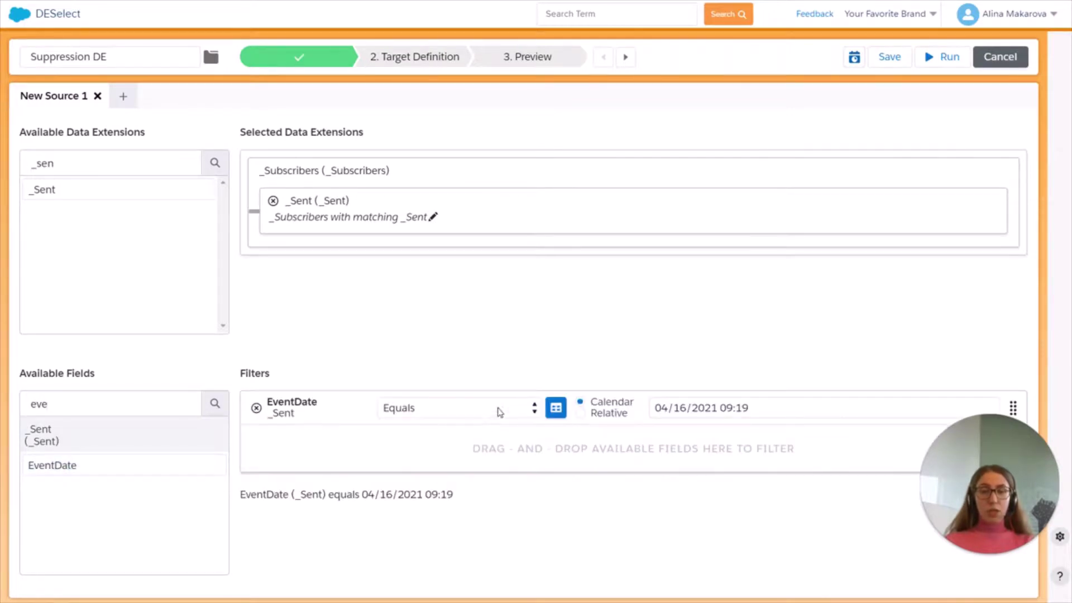
pyautogui.click(499, 412)
pyautogui.click(431, 430)
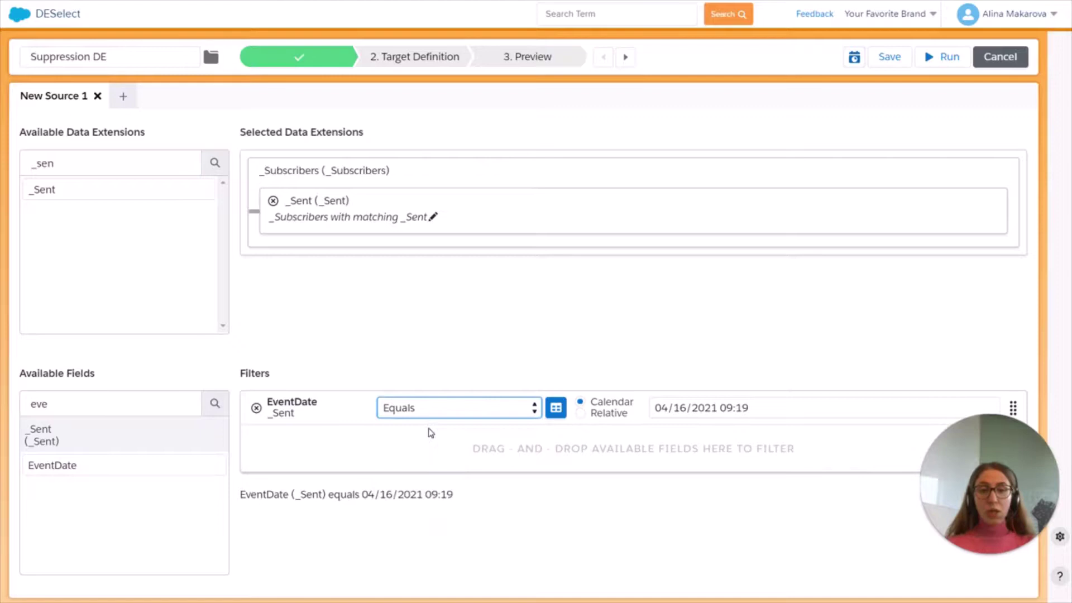
# Make the EventDate filter a relative date of 7 days Before Now
pyautogui.click(582, 415)
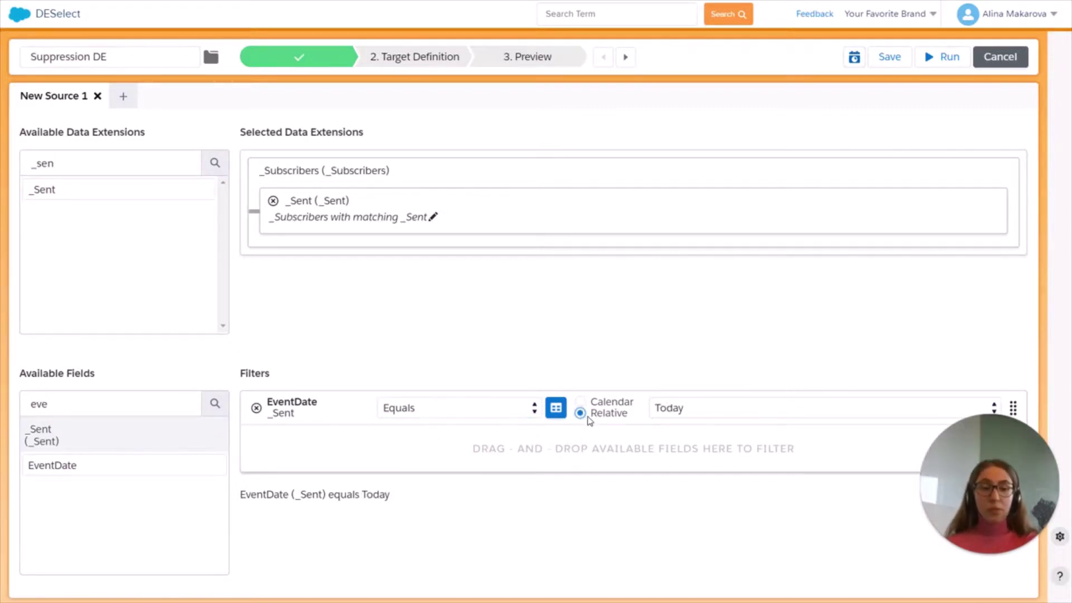
pyautogui.click(704, 416)
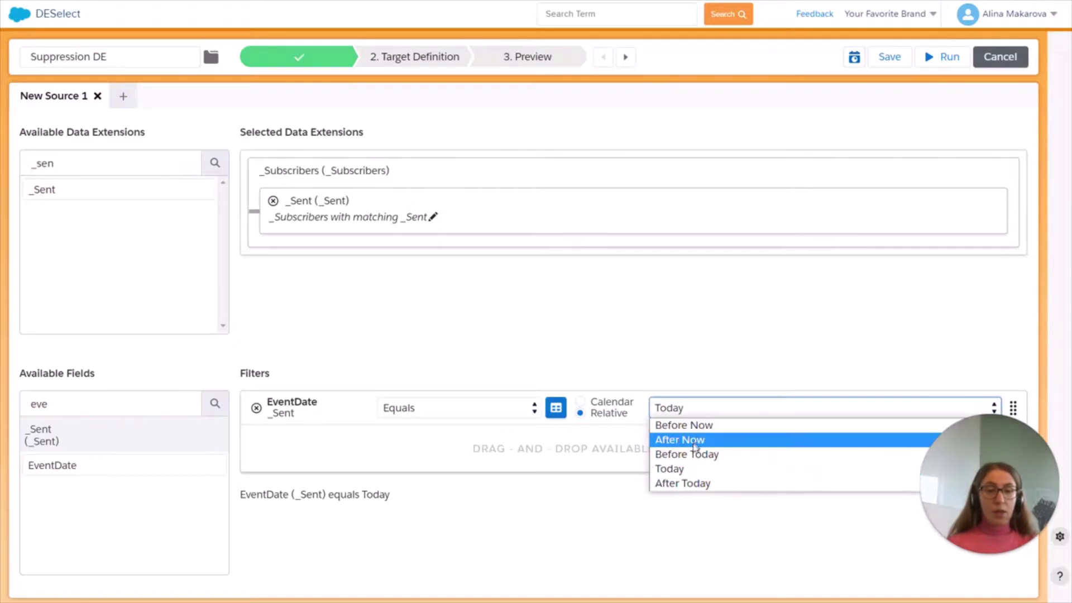
pyautogui.click(692, 429)
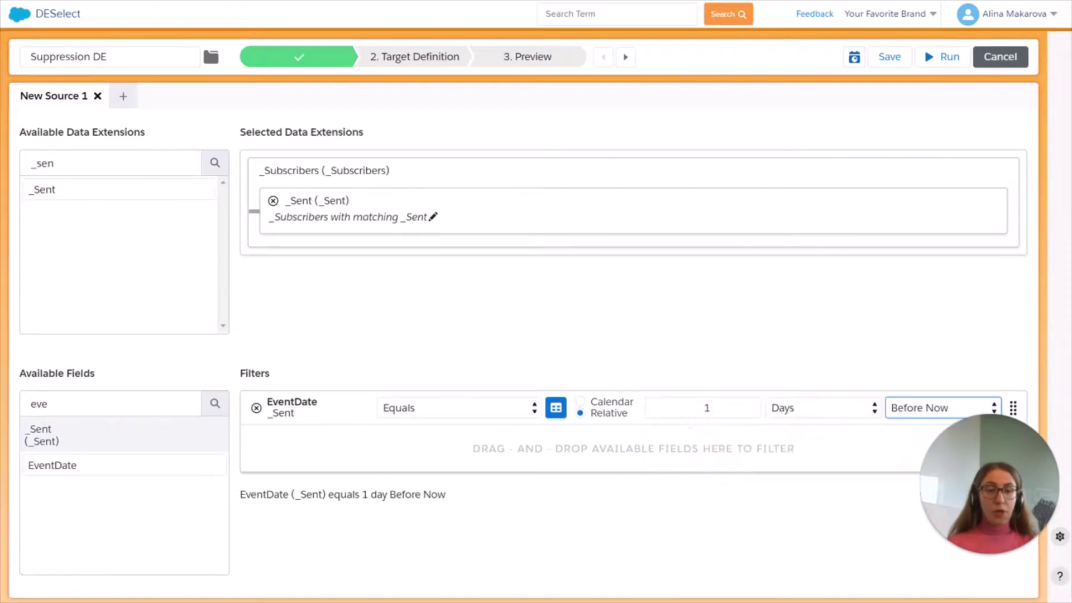
pyautogui.click(726, 409)
pyautogui.press('BackSpace')
pyautogui.write('7')
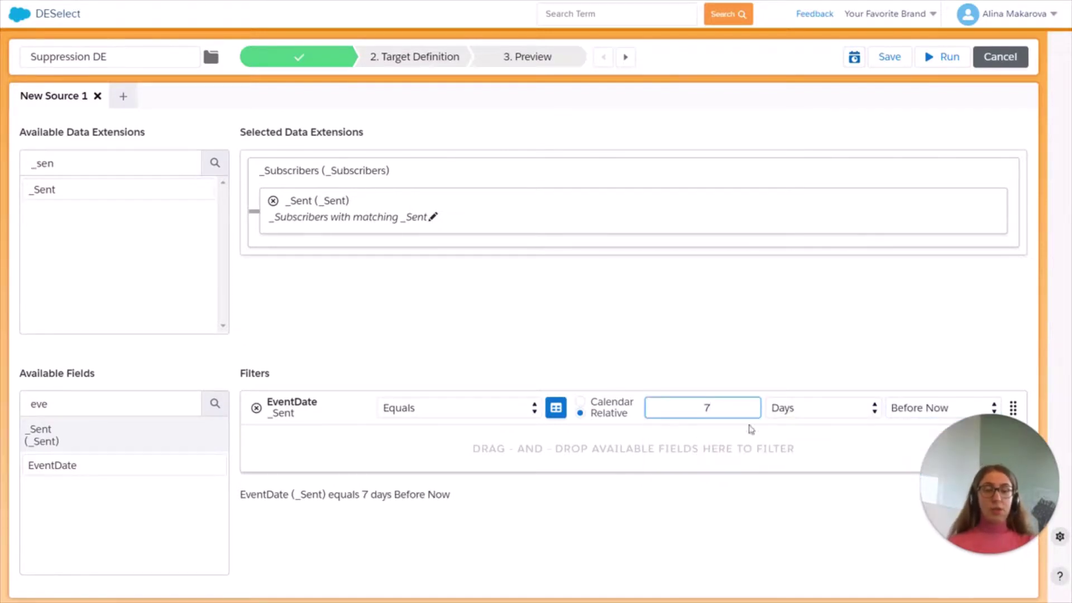
pyautogui.click(720, 469)
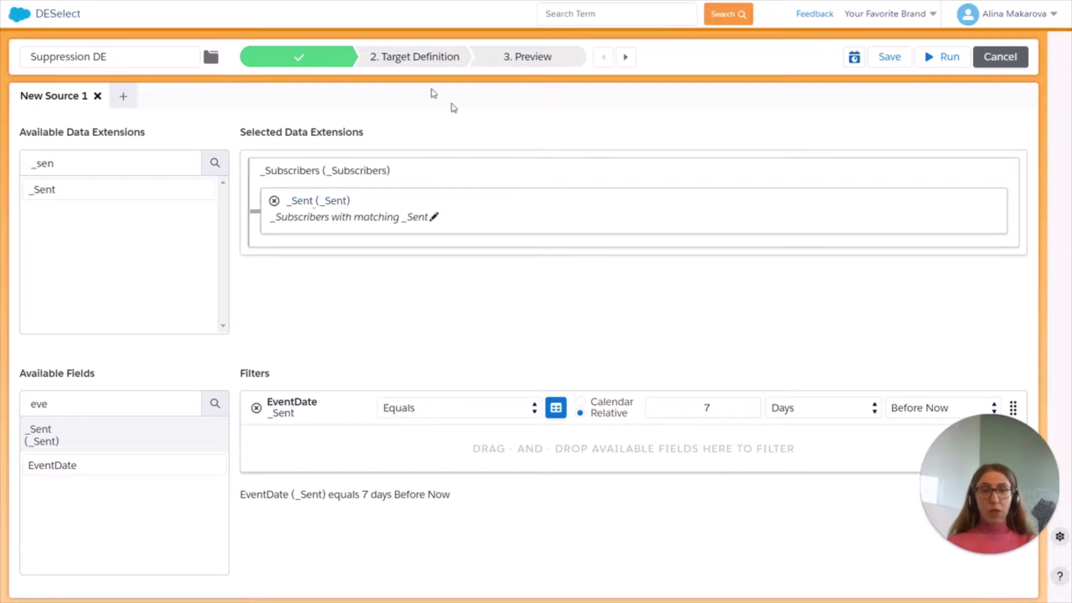
# In Target Definition, create and save a new target data extension named 'Suppressions DE'
pyautogui.click(417, 59)
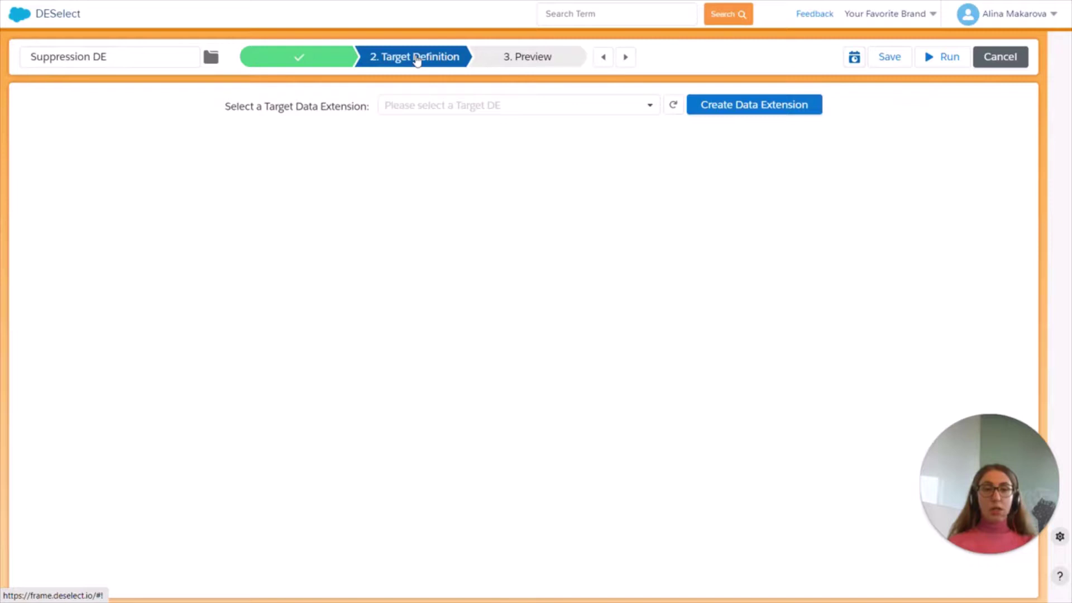
pyautogui.click(779, 109)
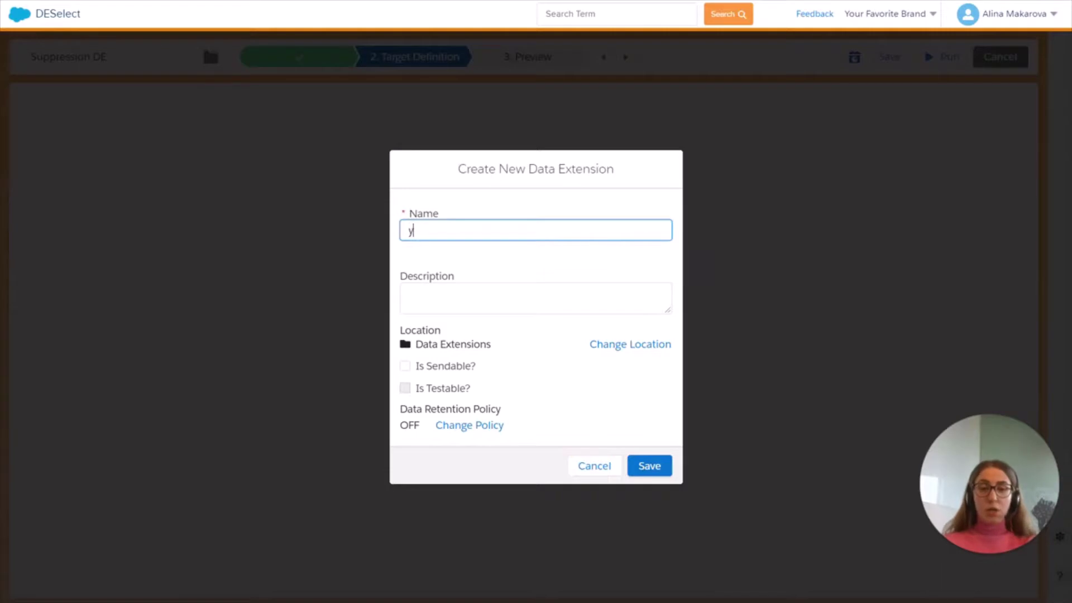
pyautogui.write('Suppression DE')
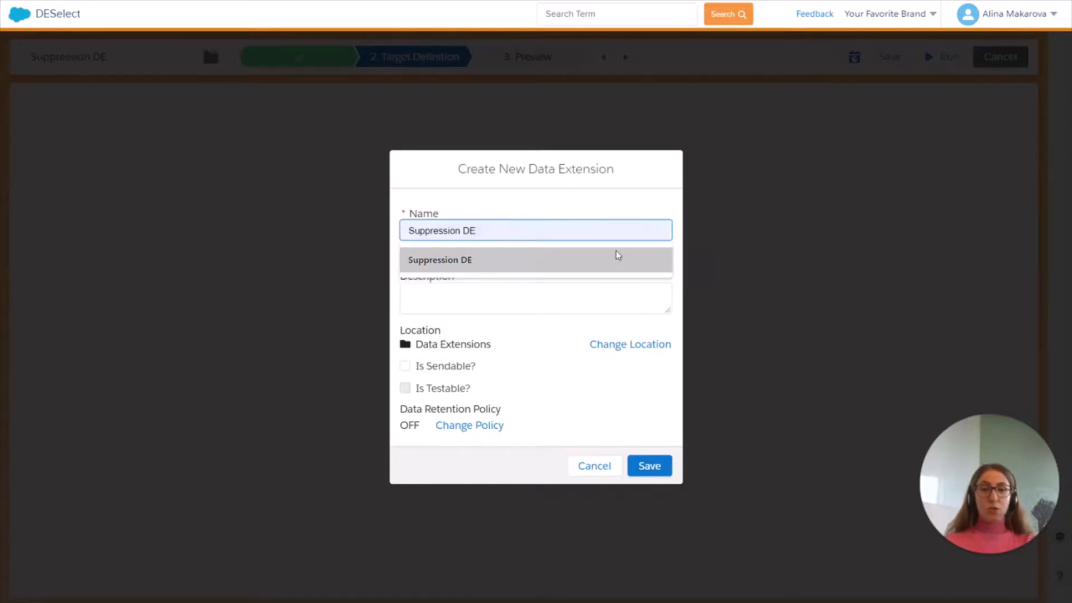
pyautogui.click(618, 254)
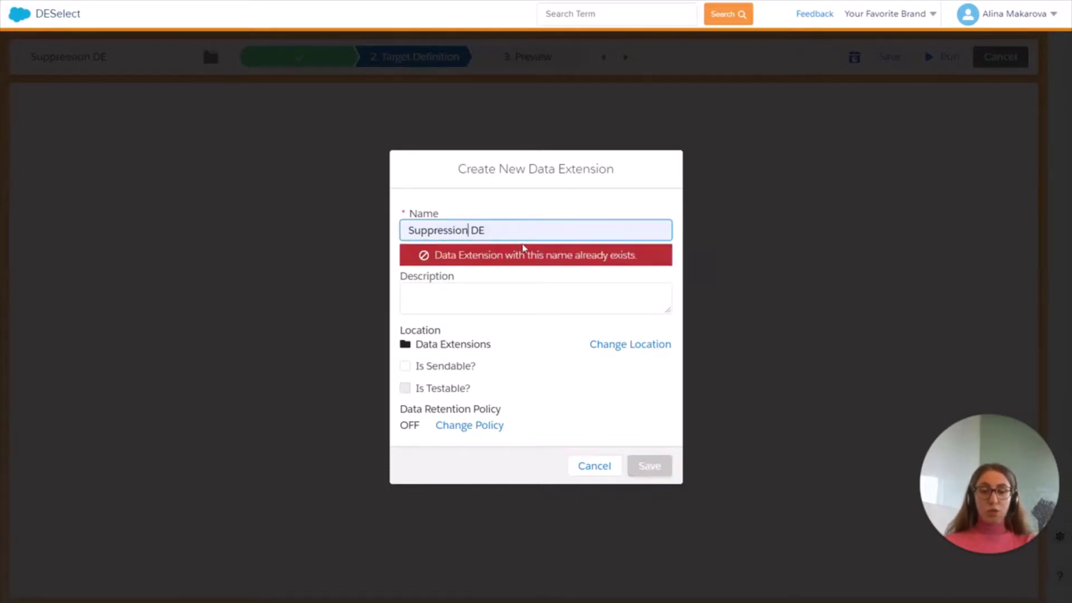
pyautogui.write('s')
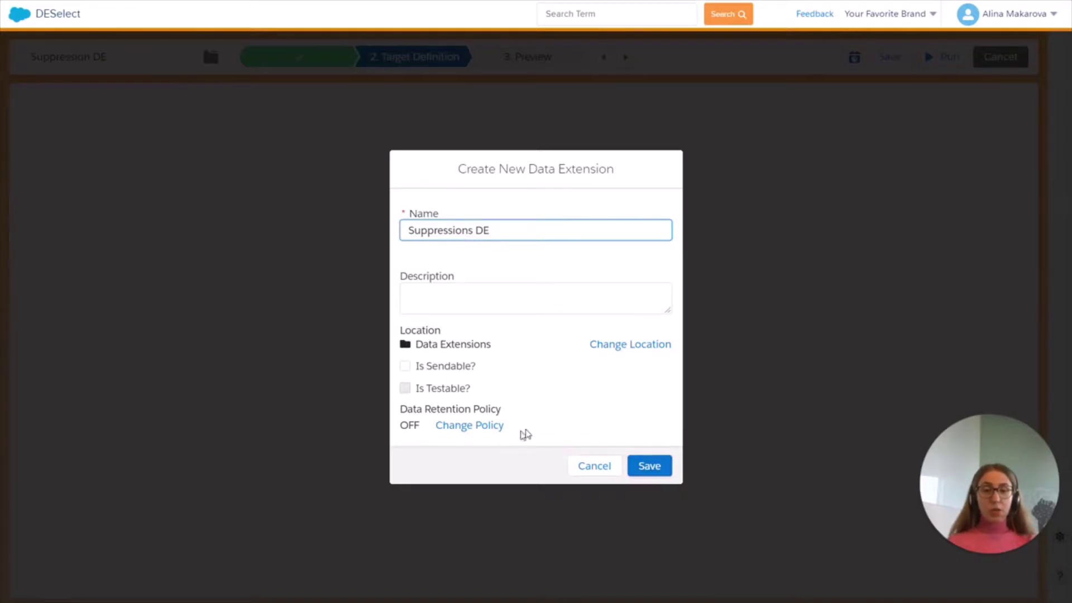
pyautogui.click(648, 466)
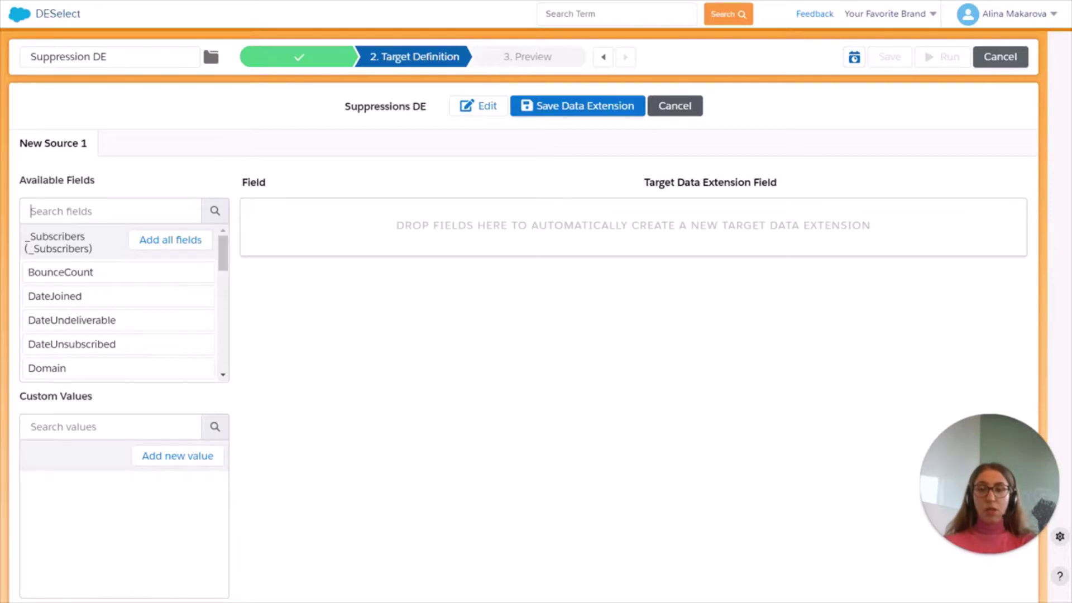
# Map SubscriberKey, _Sent EventDate and EmailAddress into Suppressions DE, then save and create it
pyautogui.write('su')
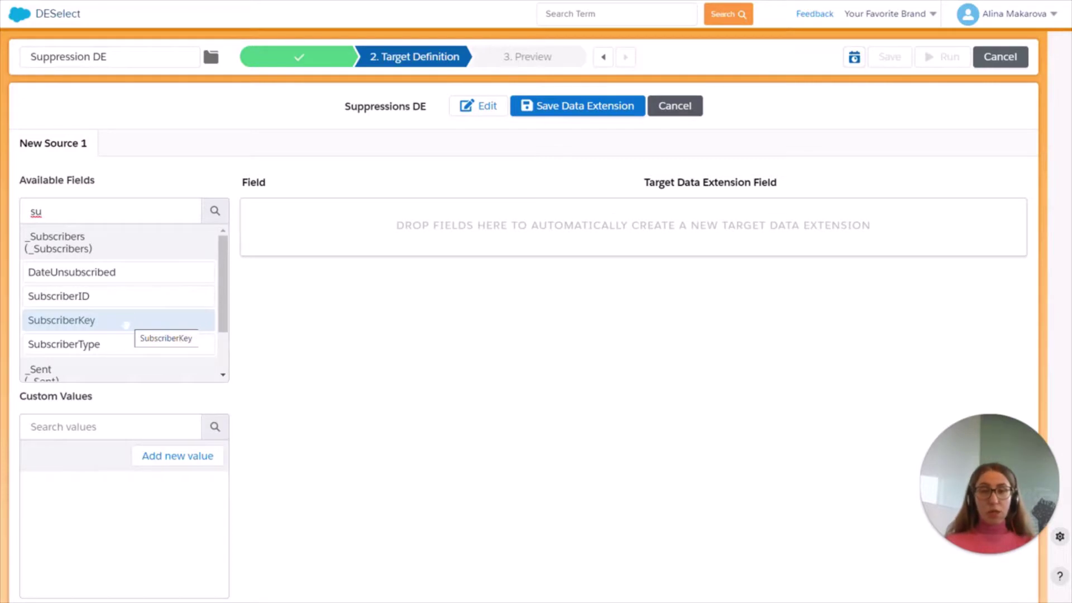
pyautogui.moveTo(126, 325); pyautogui.dragTo(336, 249)
pyautogui.moveTo(50, 211); pyautogui.dragTo(1, 202)
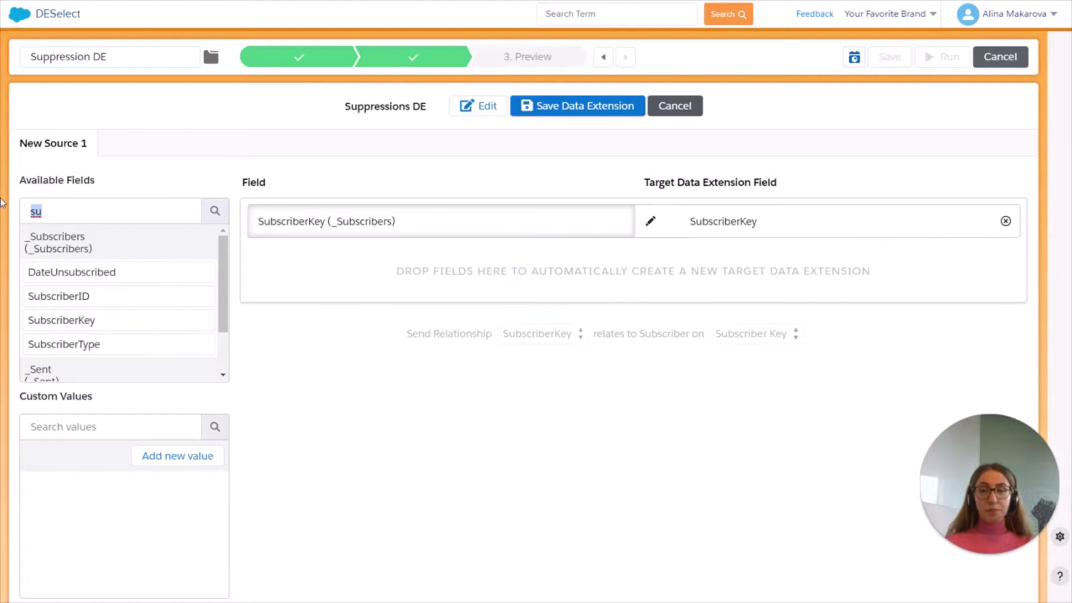
pyautogui.write('eve')
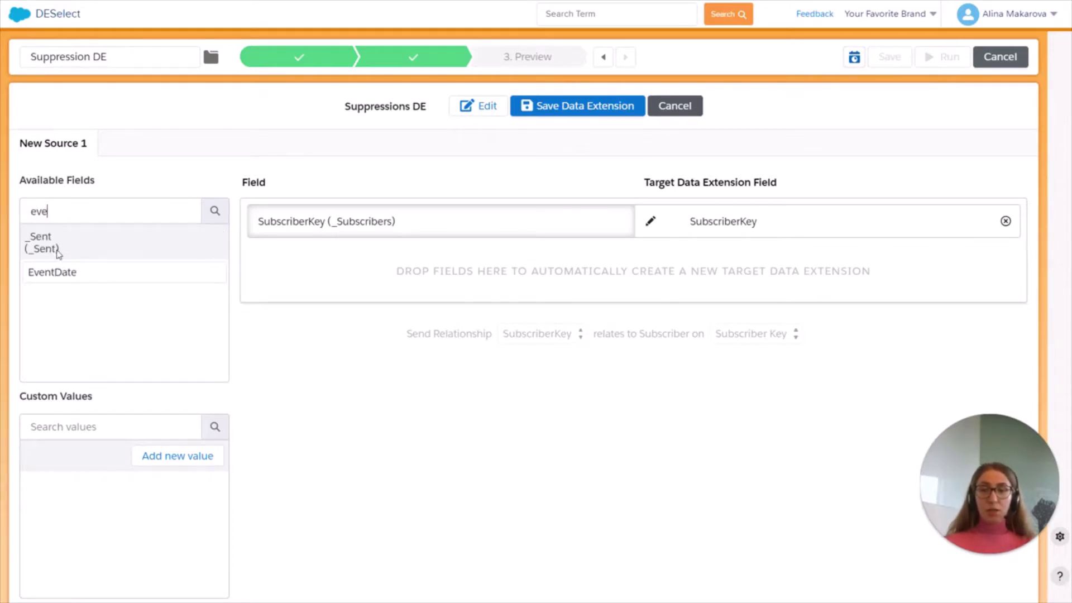
pyautogui.moveTo(173, 272); pyautogui.dragTo(397, 245)
pyautogui.moveTo(48, 211); pyautogui.dragTo(2, 223)
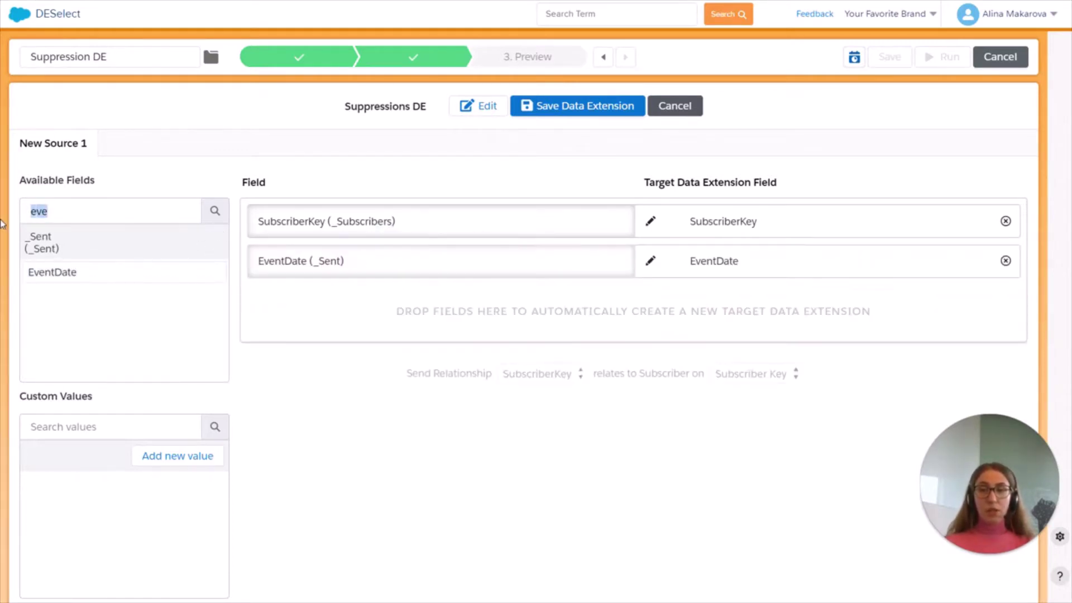
pyautogui.write('em')
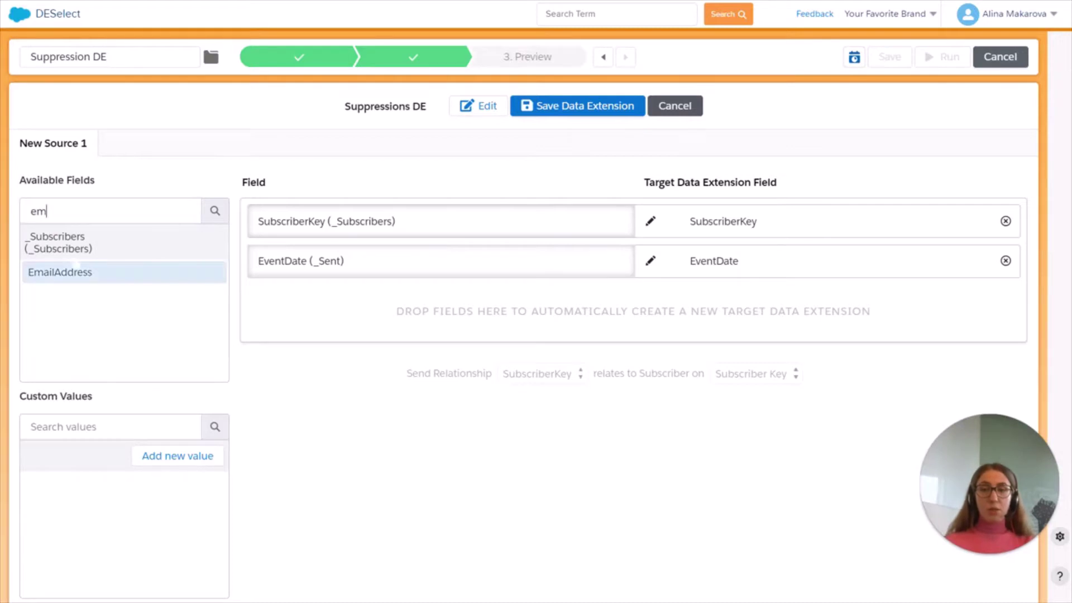
pyautogui.moveTo(61, 272); pyautogui.dragTo(393, 335)
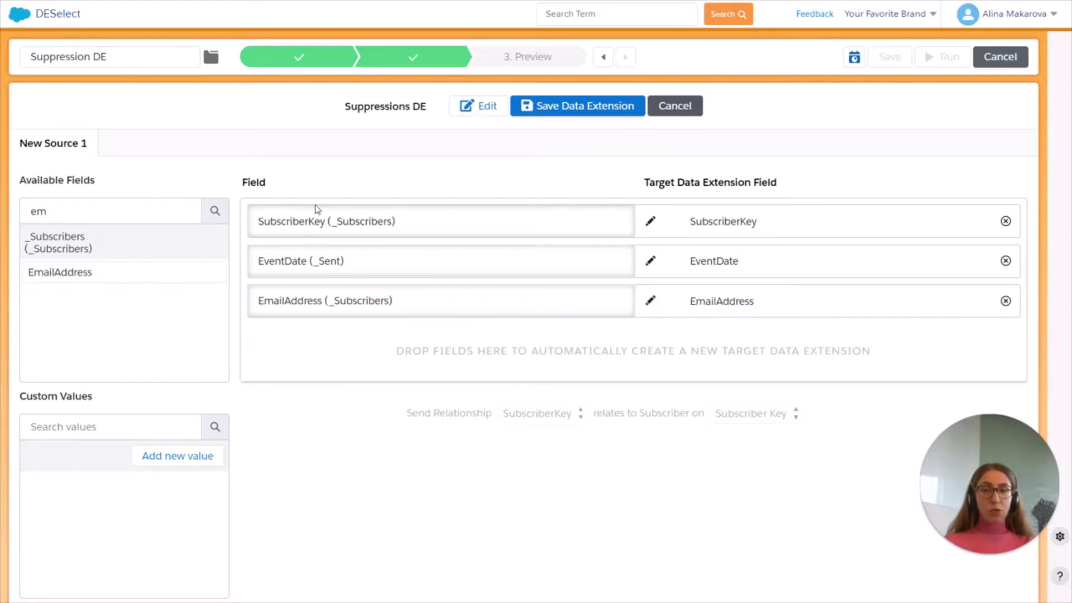
pyautogui.click(570, 105)
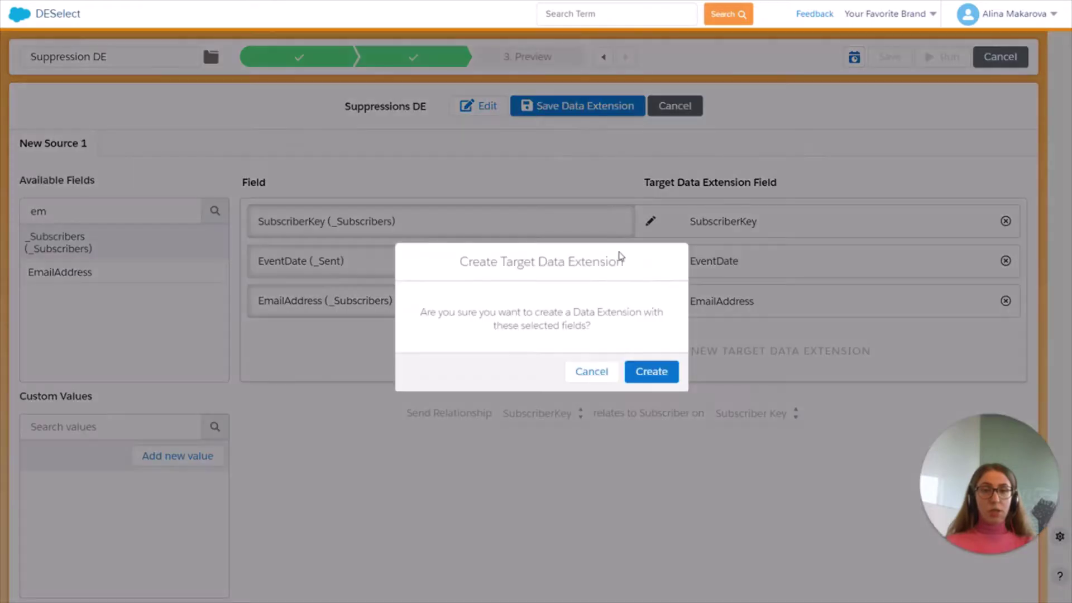
pyautogui.click(642, 371)
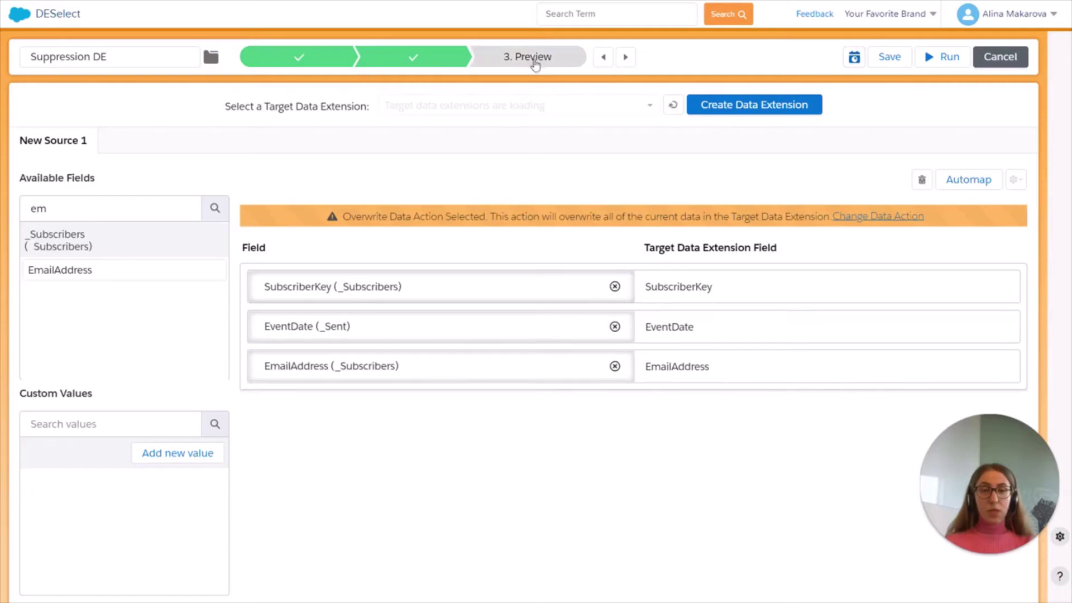
# Run the selection preview in the Preview step, returning 81 records
pyautogui.click(533, 61)
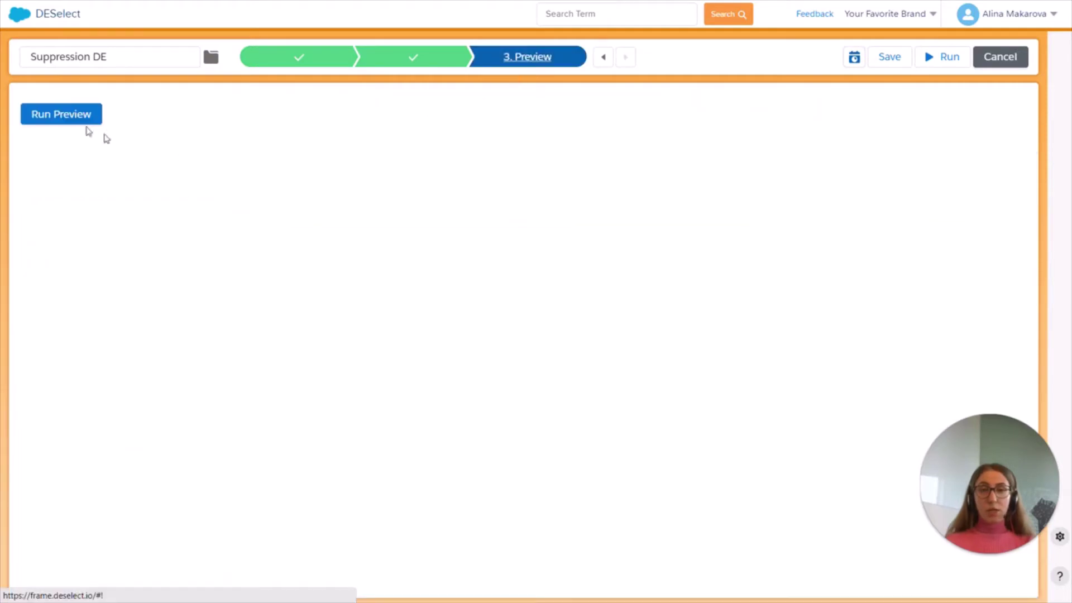
pyautogui.click(58, 114)
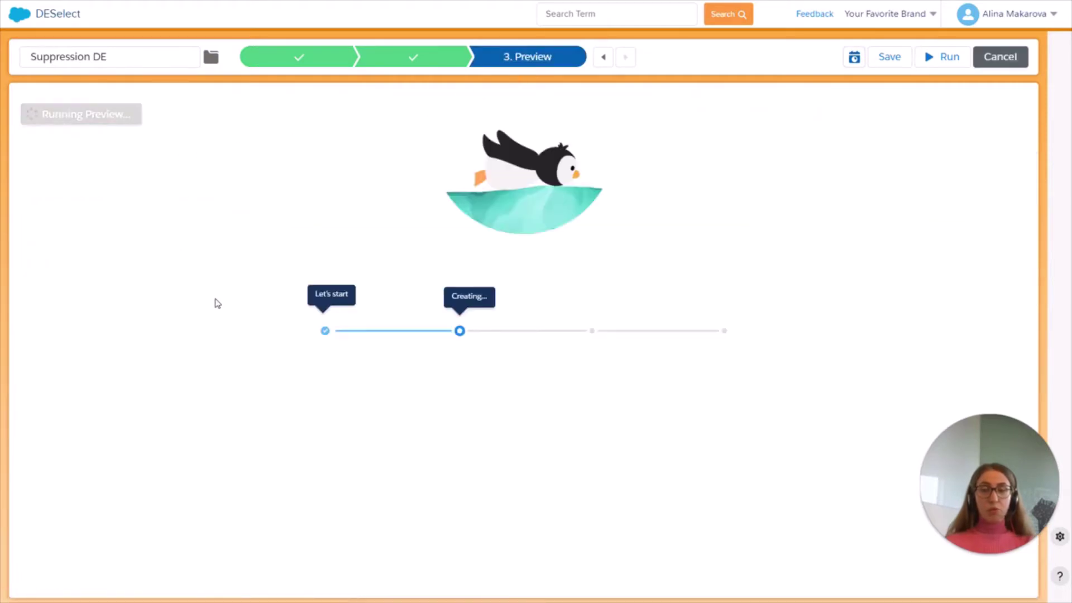